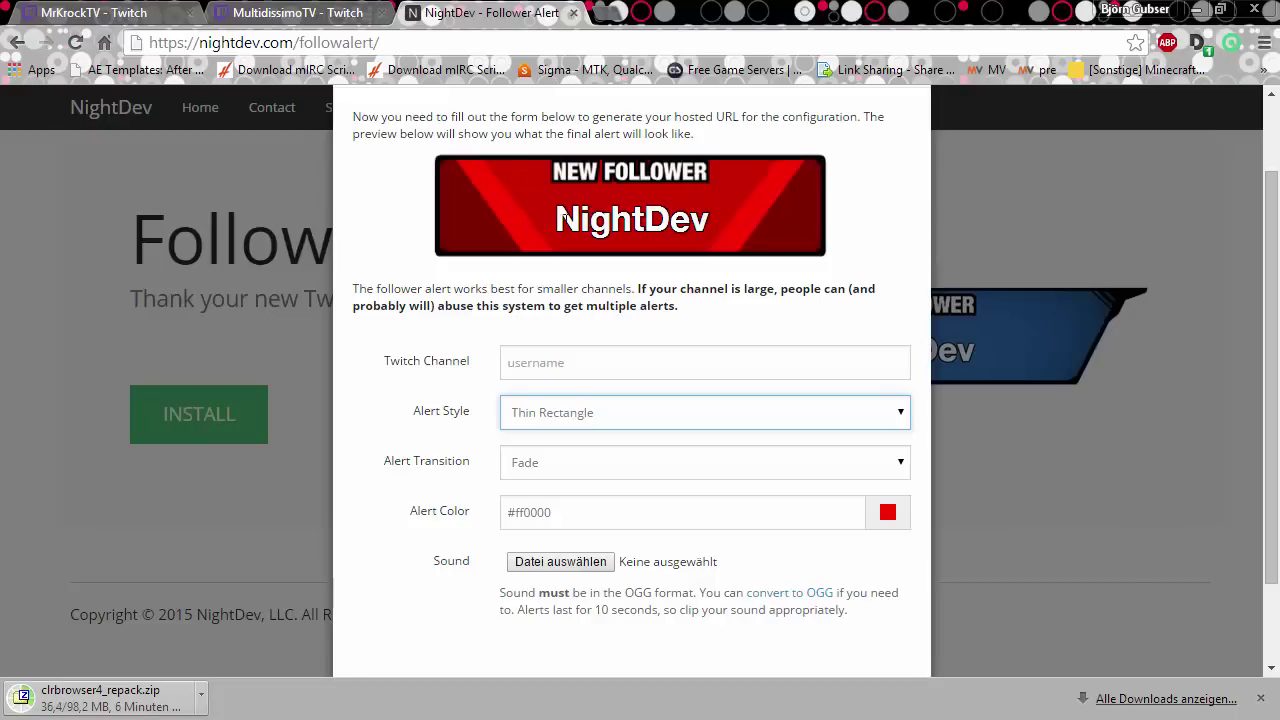
Preview the Wide Rectangle, Trapezoid, Old Flat and Flipped Trapezoid alert styles one after another
left_click(565, 218)
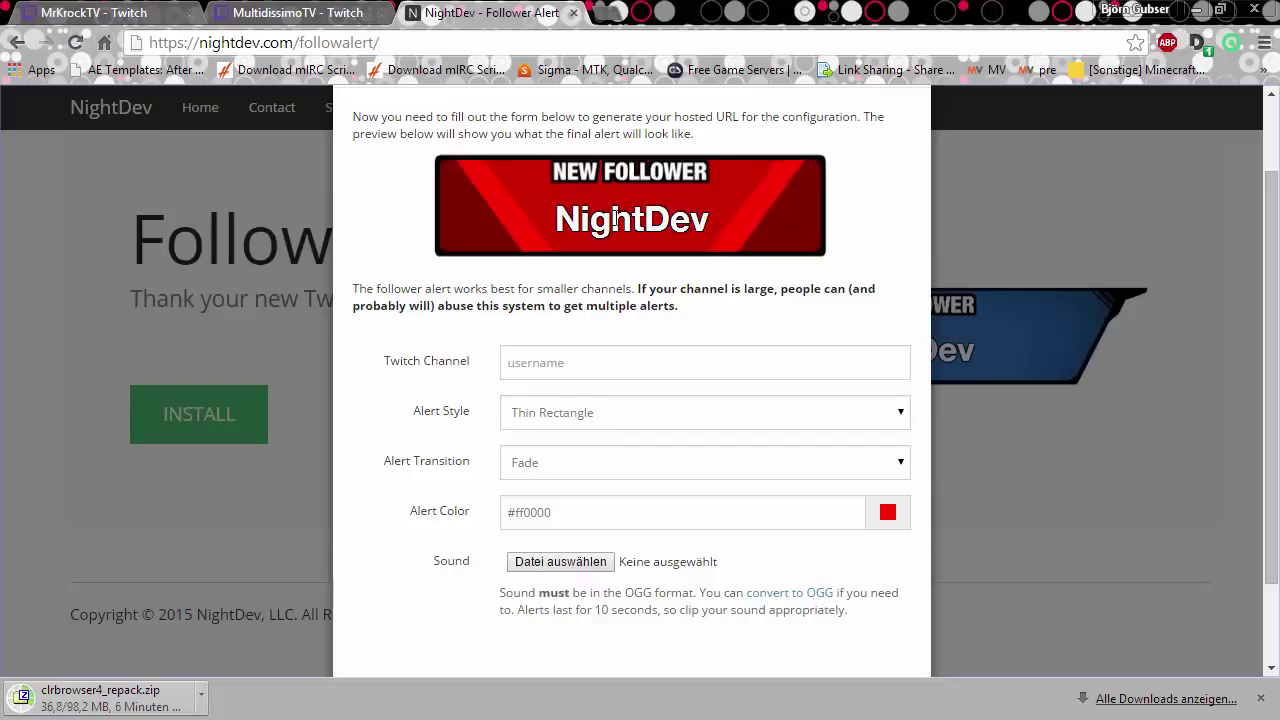
left_click(668, 417)
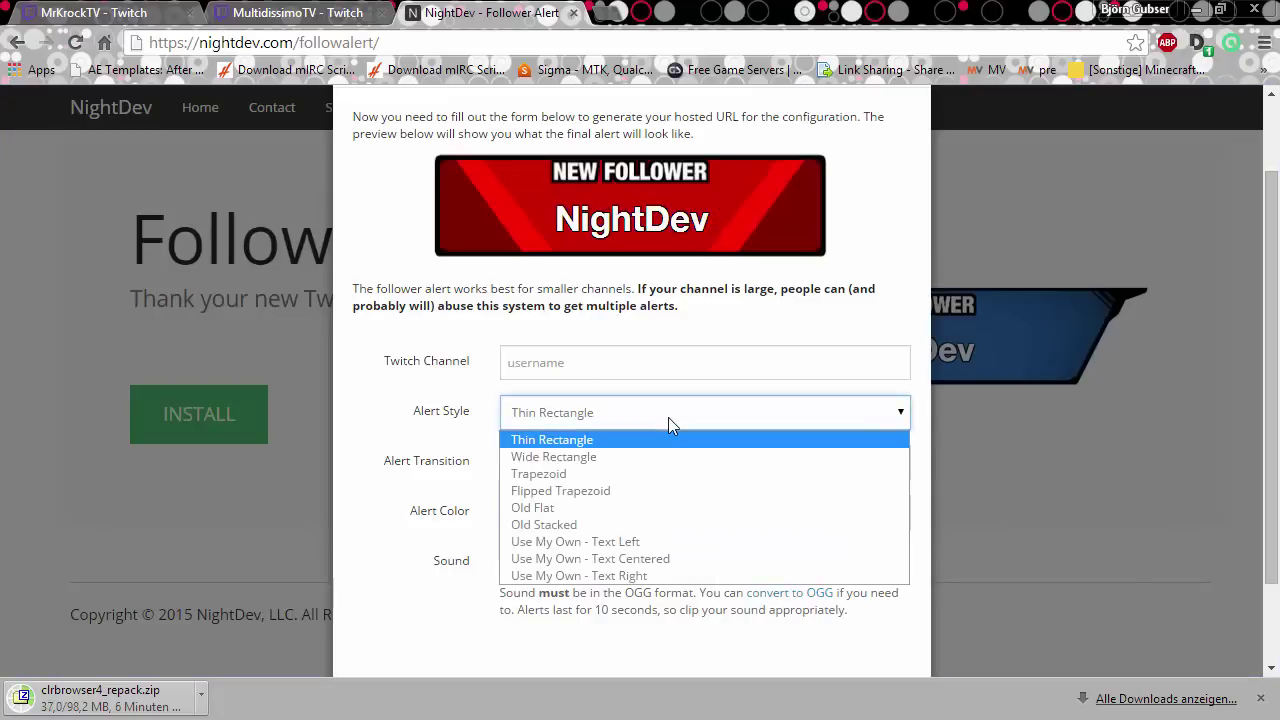
left_click(612, 457)
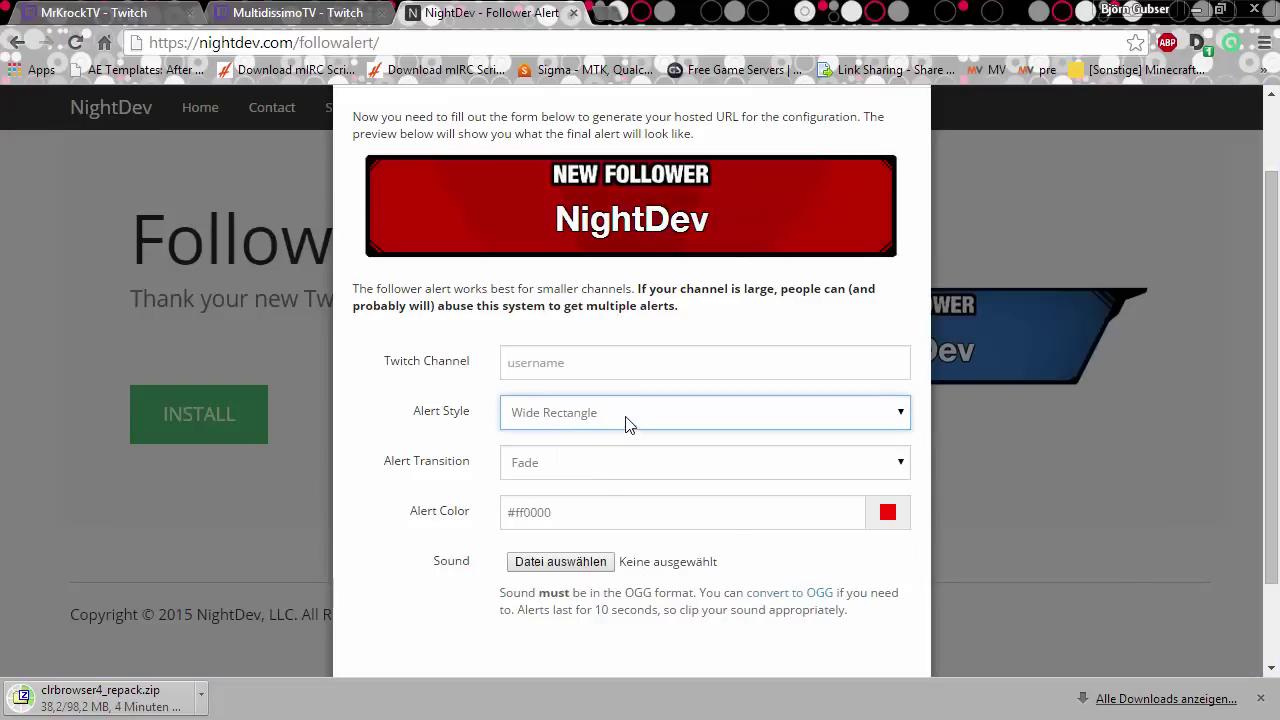
left_click(628, 423)
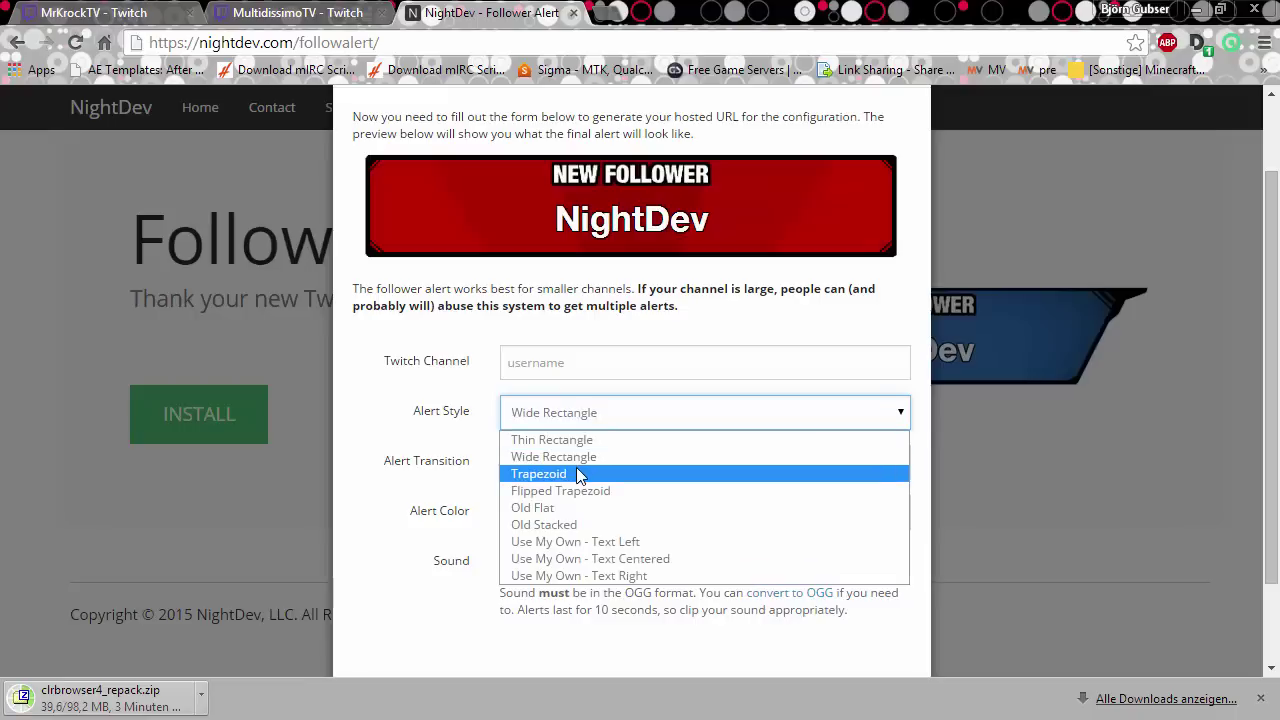
key("Escape")
key("Down")
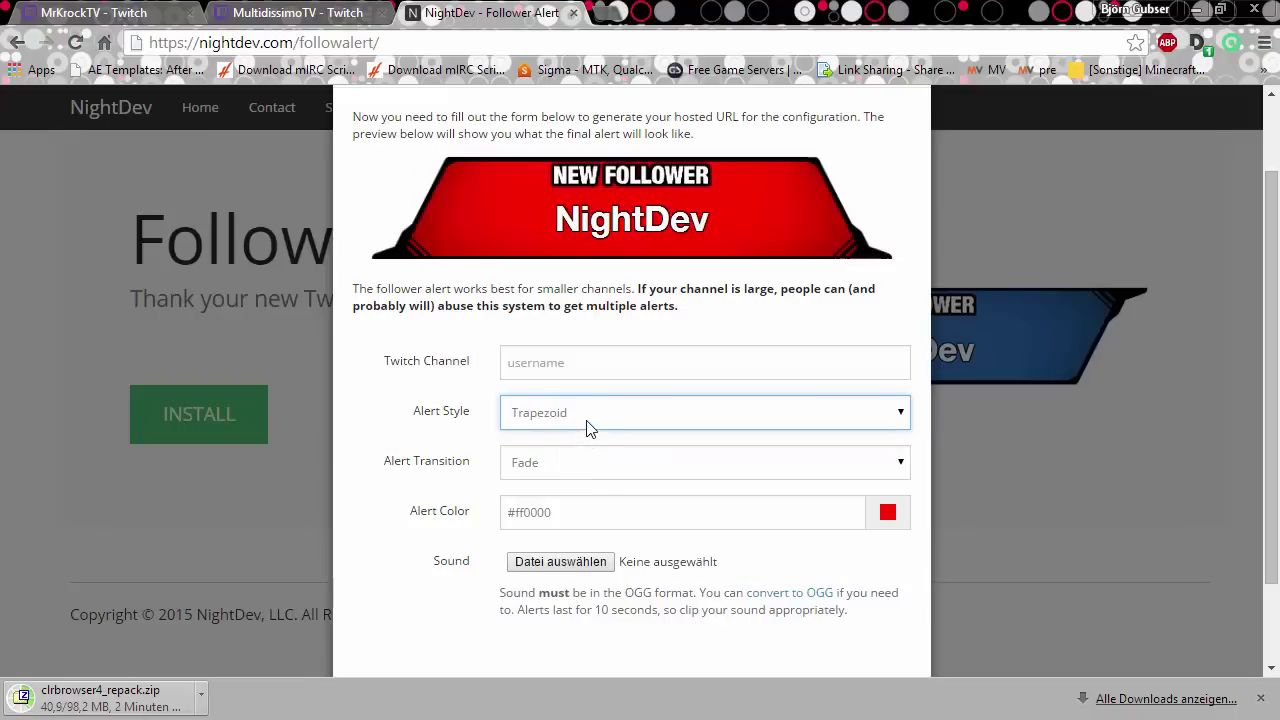
left_click(589, 413)
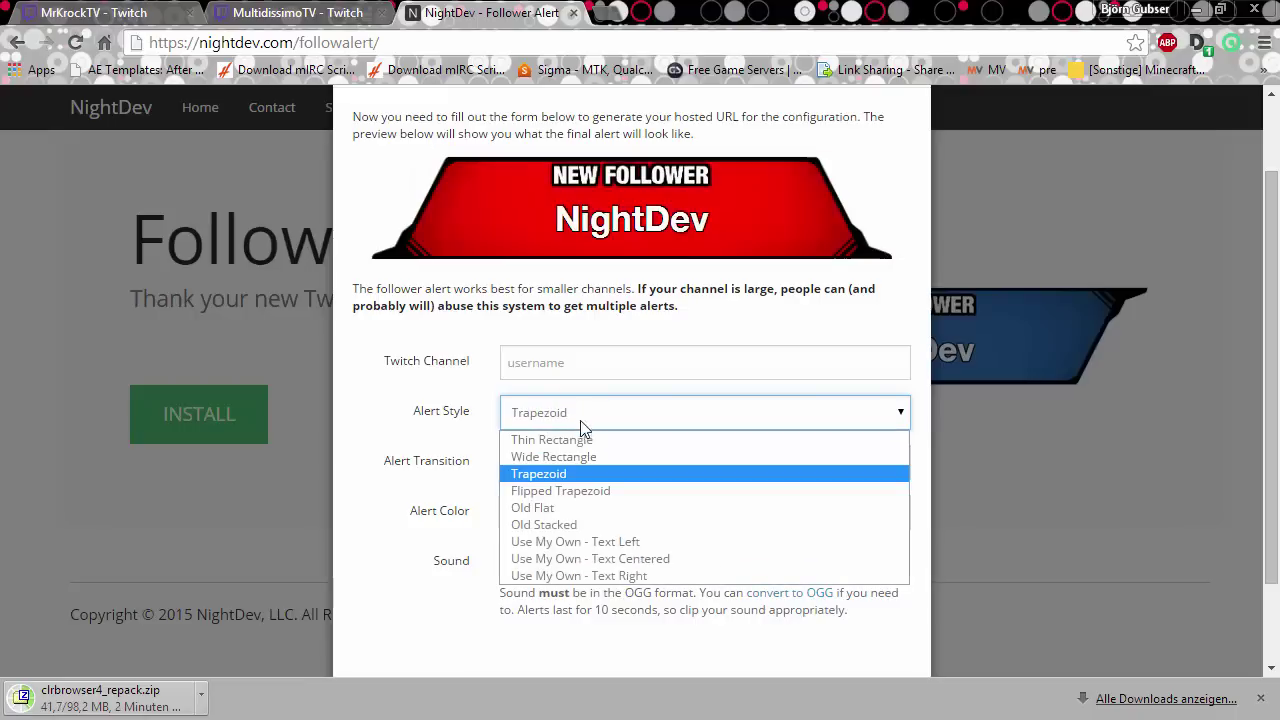
left_click(560, 507)
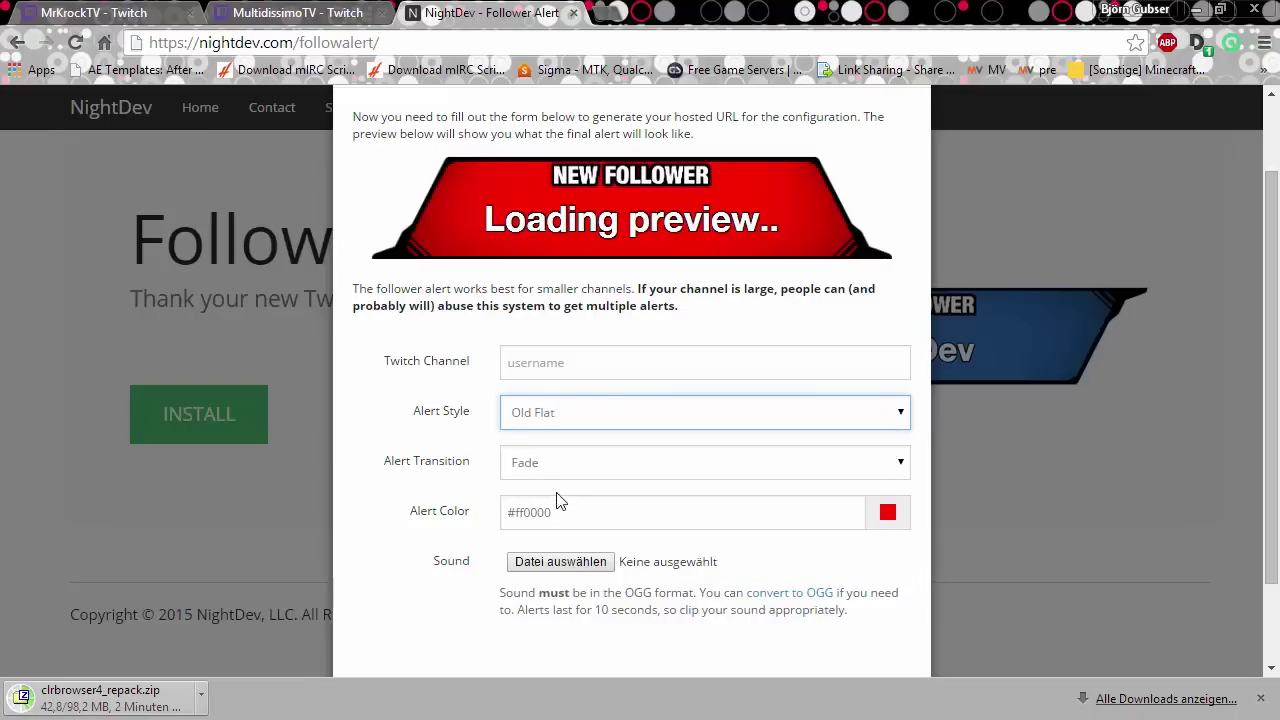
left_click(567, 427)
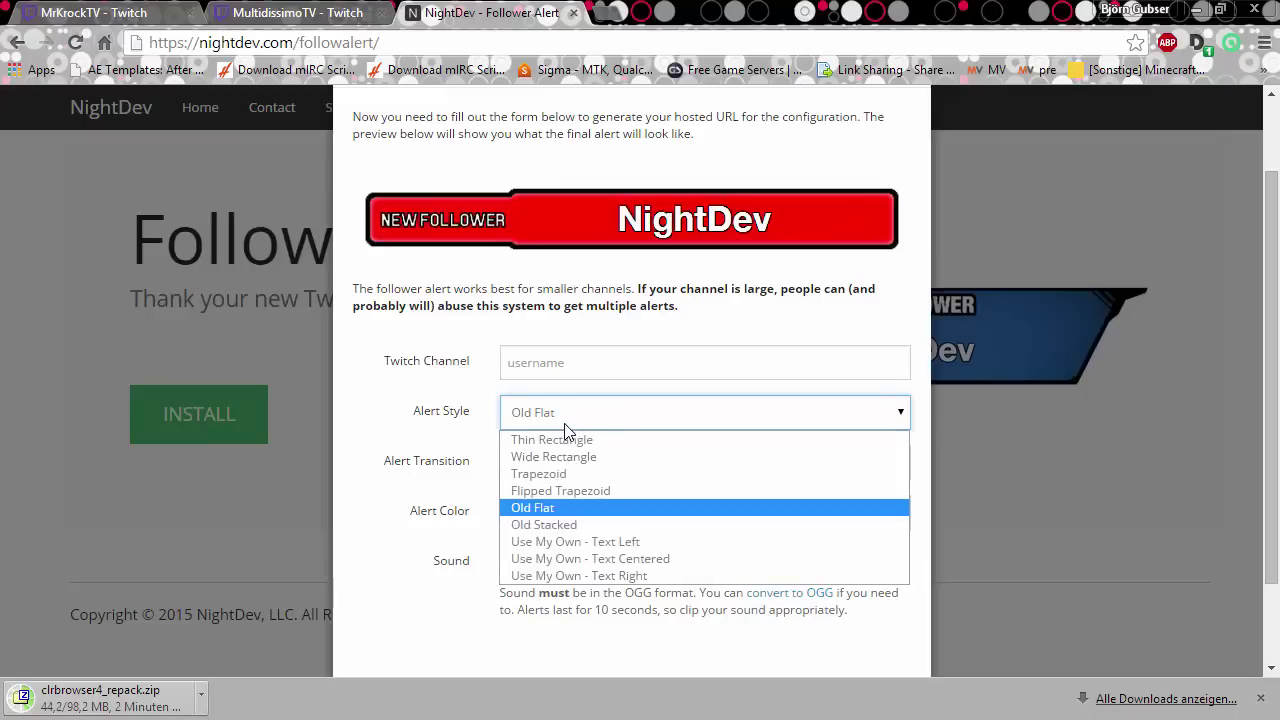
left_click(574, 490)
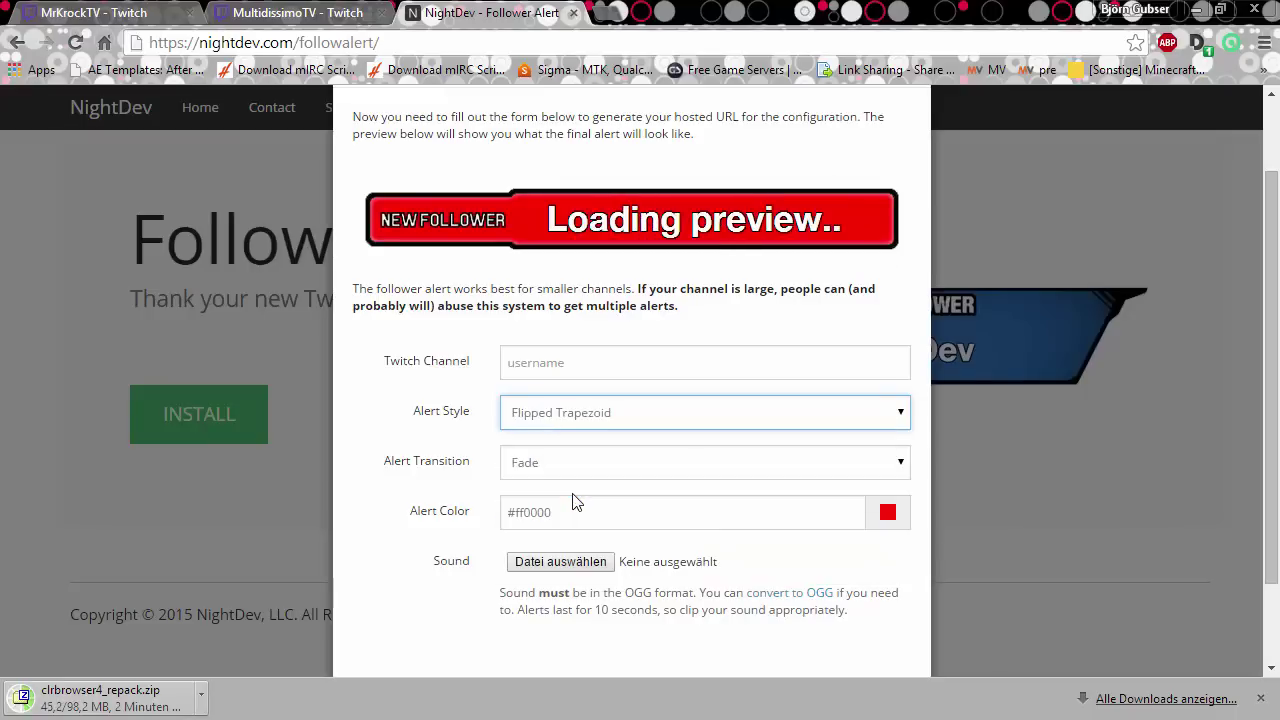
Set the alert style to Use My Own - Text Left and download the custom alert template
left_click(571, 418)
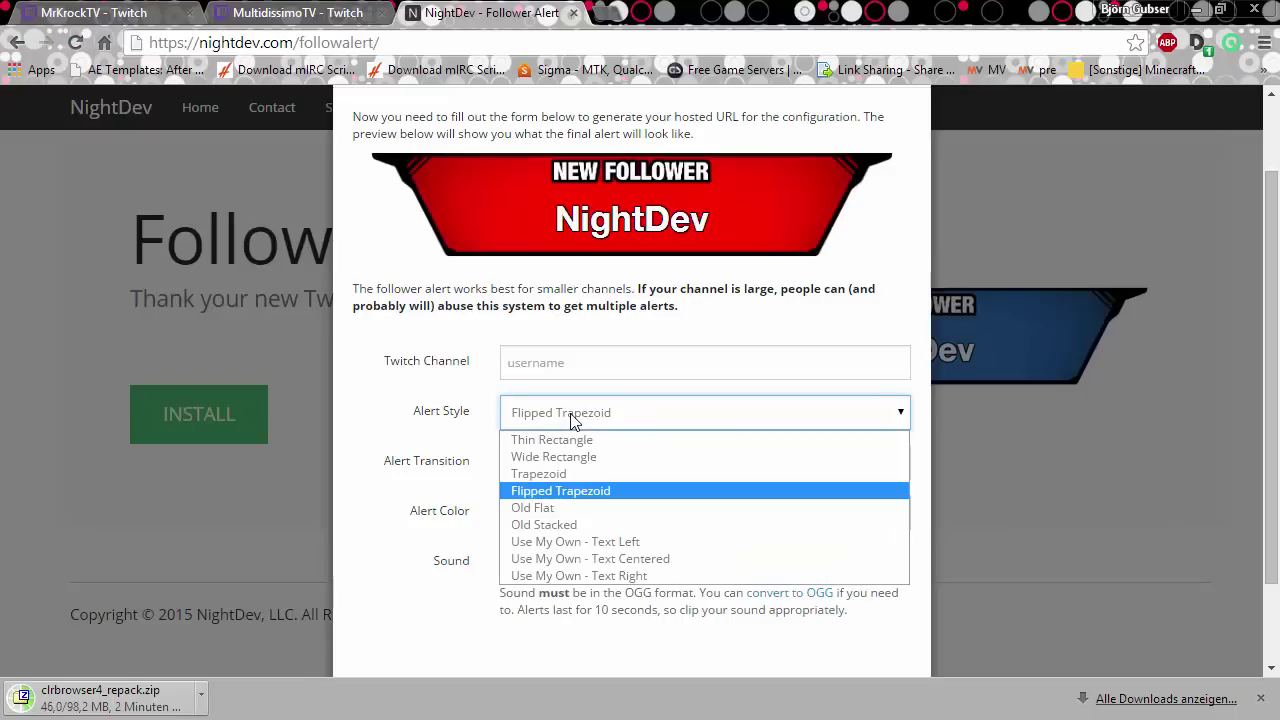
left_click(517, 546)
left_click(593, 213)
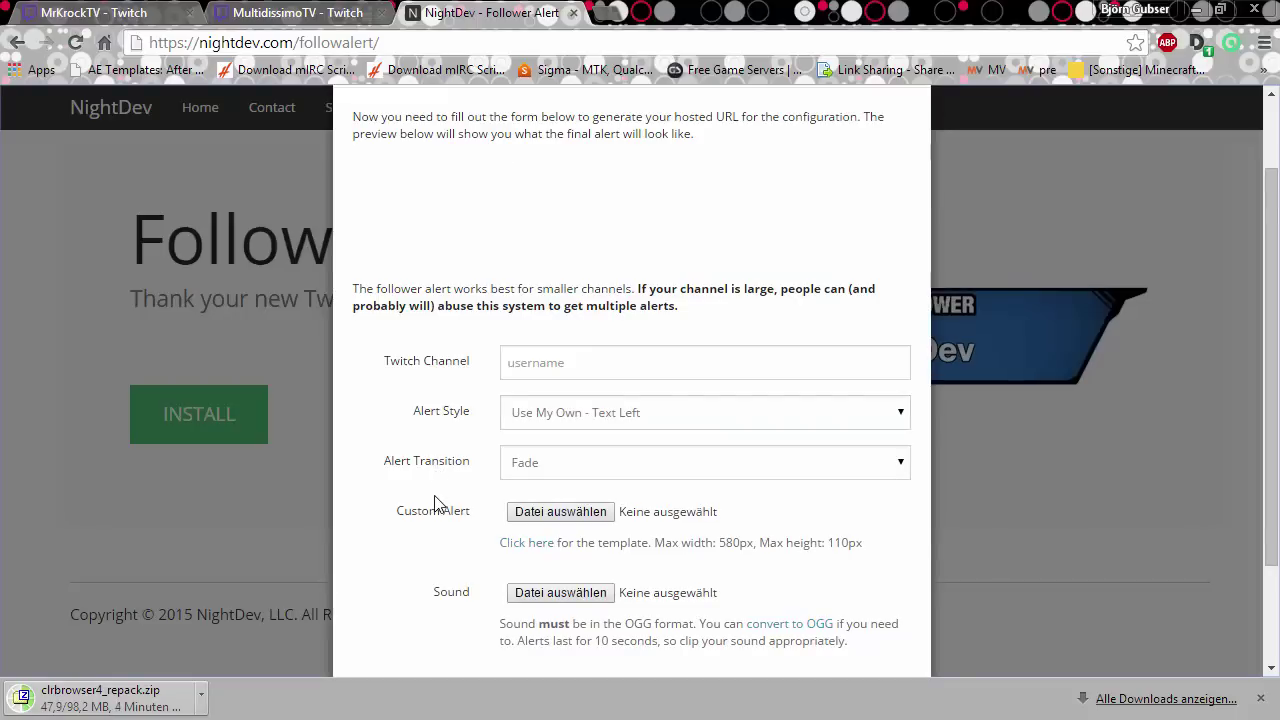
scroll(483, 527, "down", 3)
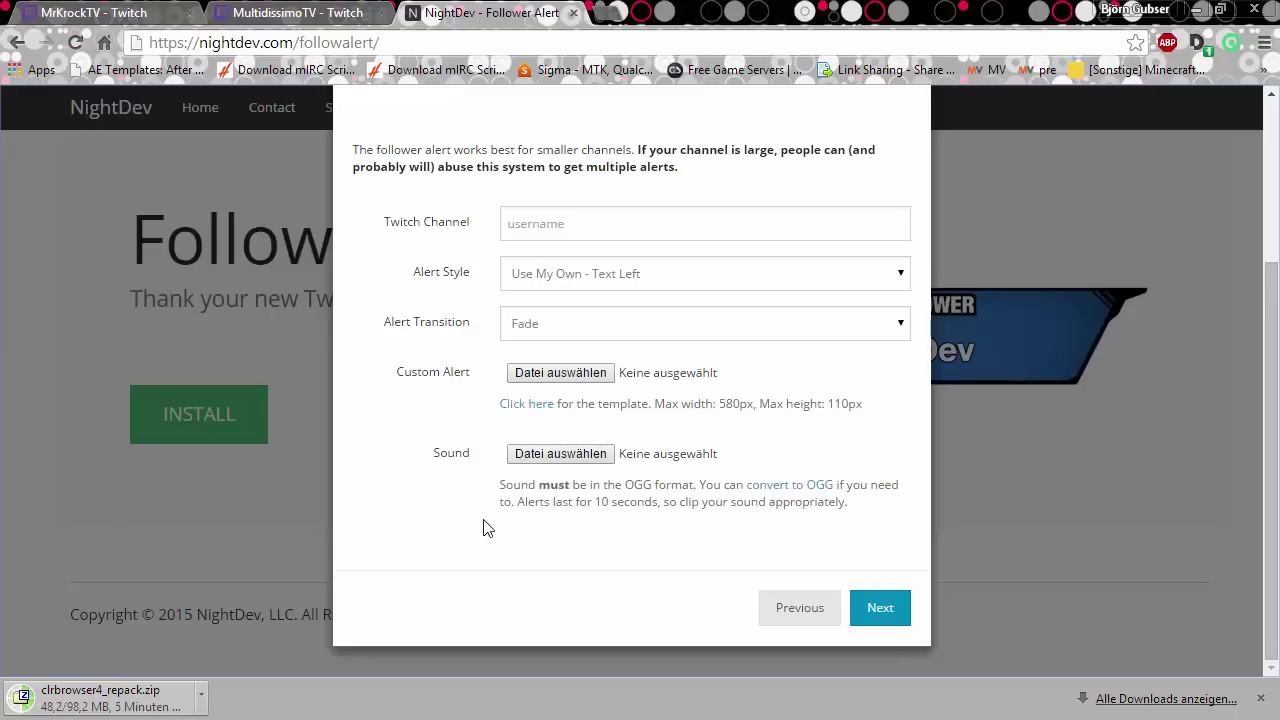
left_click(530, 405)
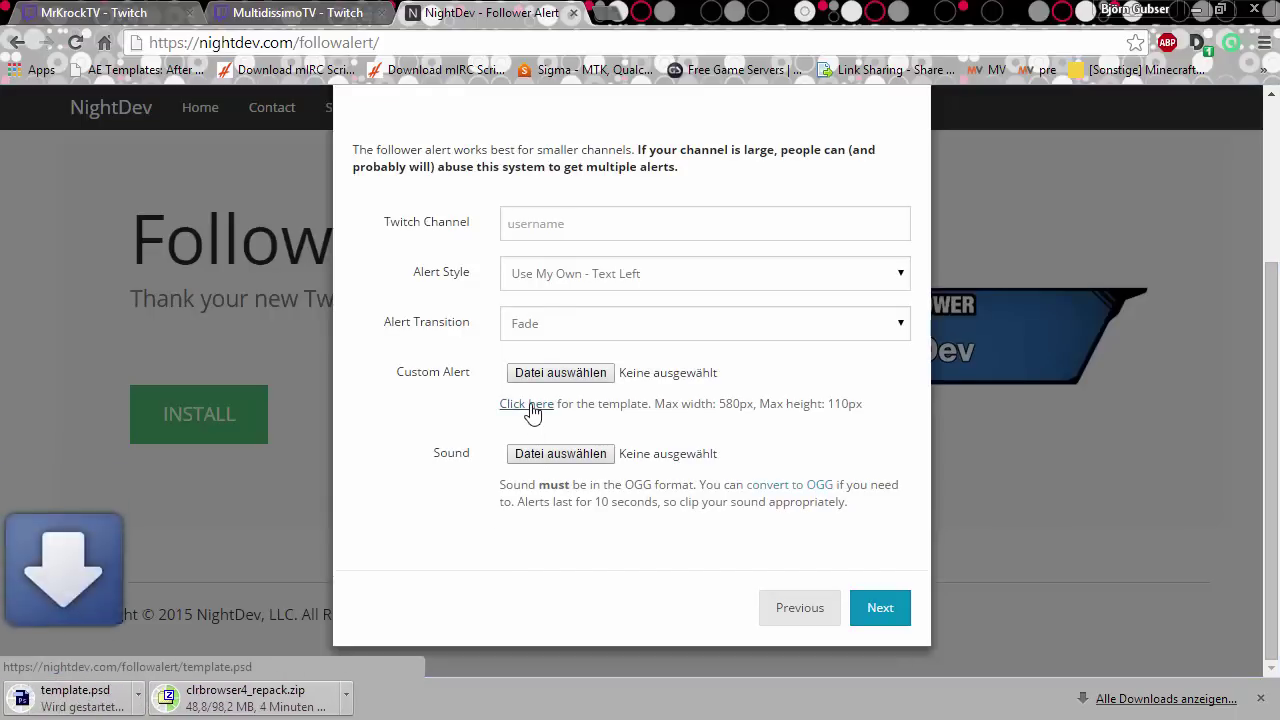
Open the downloaded template.psd in Photoshop, view it in a maximized window, and minimize Photoshop
left_click(104, 700)
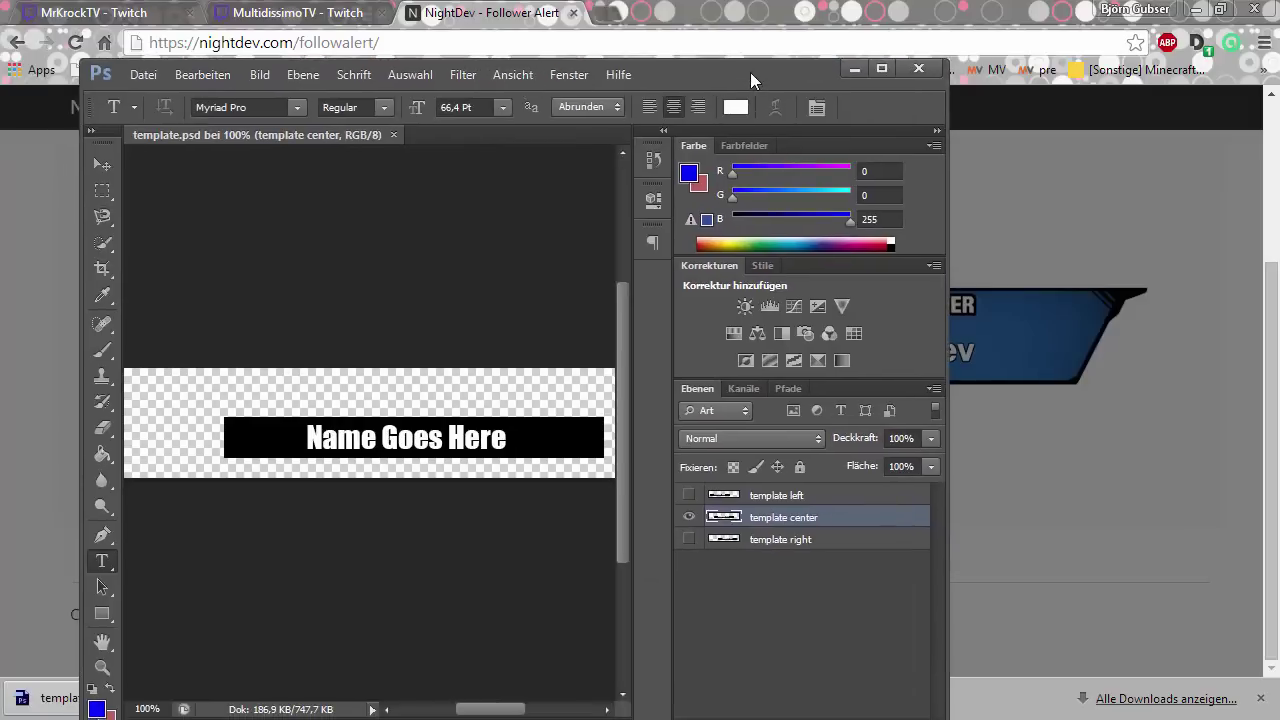
double_click(750, 72)
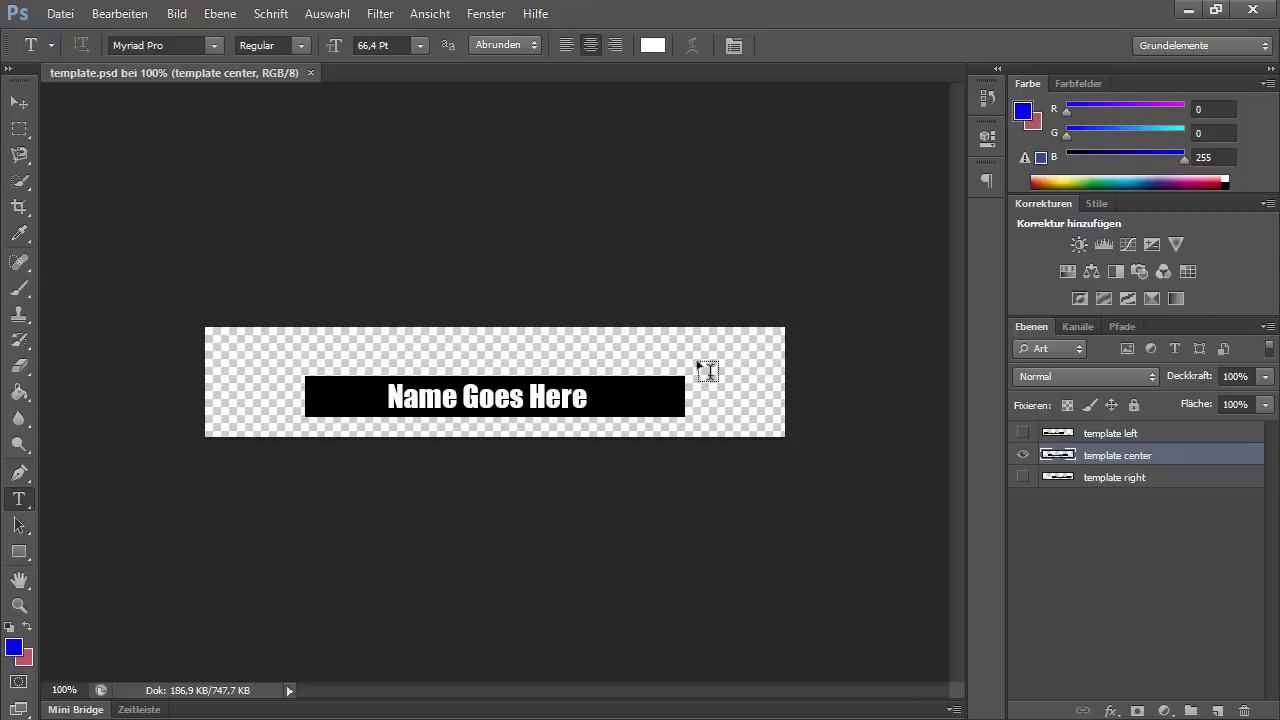
left_click(1189, 9)
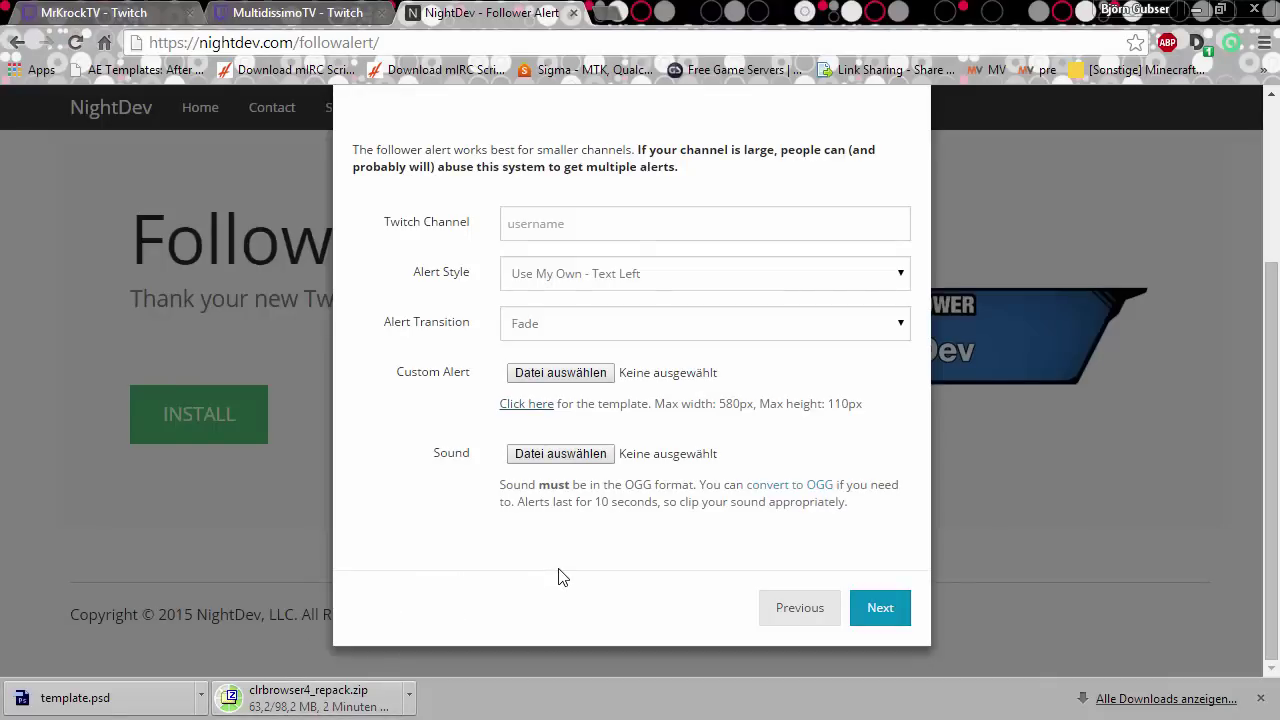
Set the alert style back to Thin Rectangle
scroll(449, 529, "up", 3)
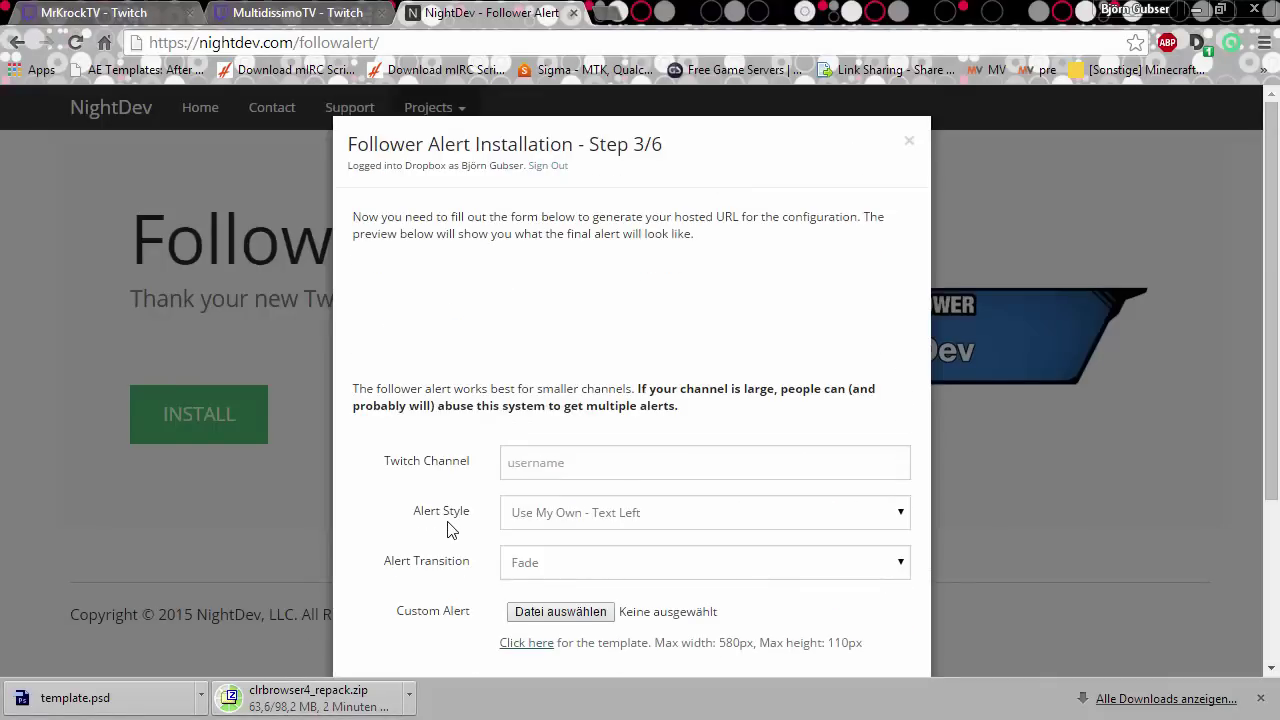
scroll(446, 529, "down", 2)
left_click(569, 312)
left_click(560, 318)
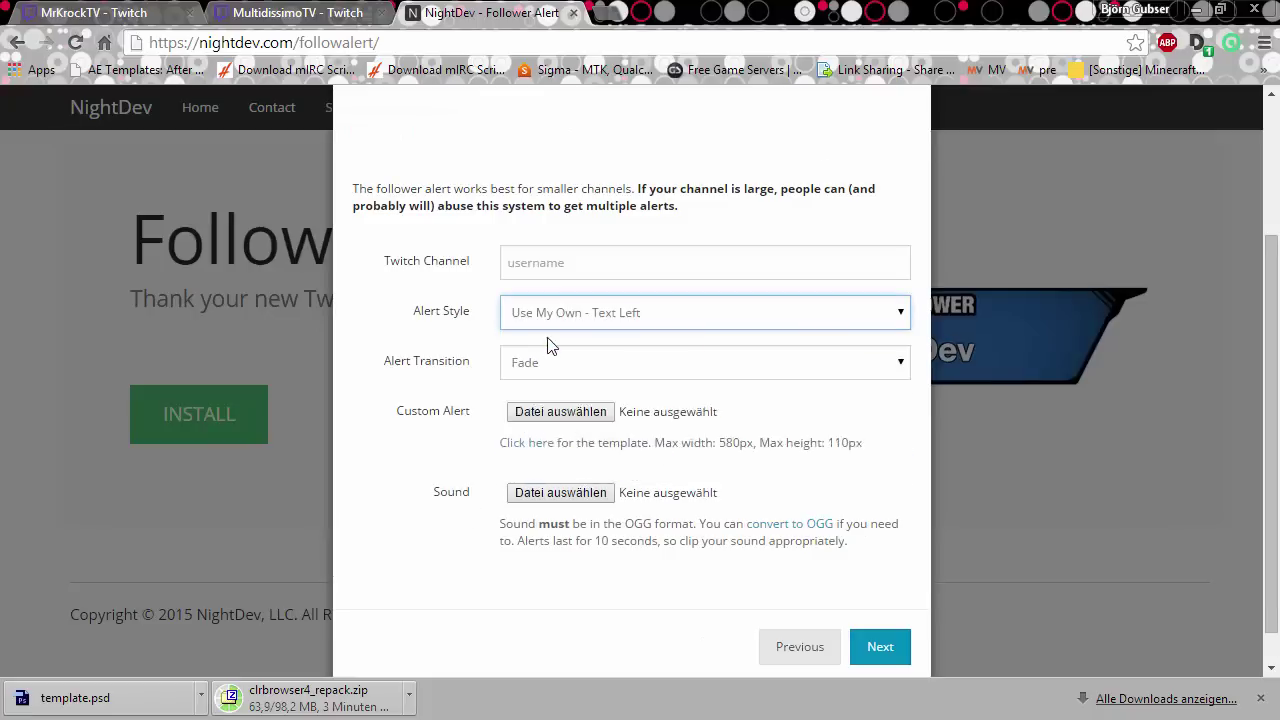
key("Up")
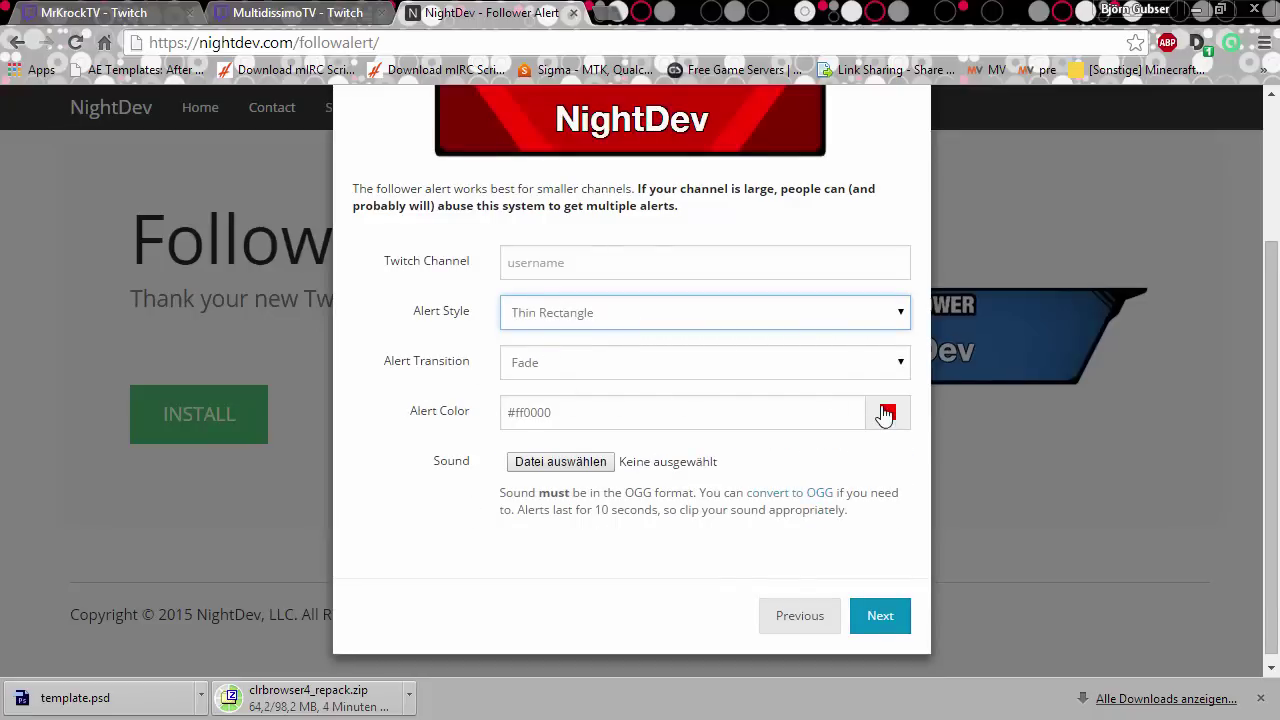
Set the alert color to the green #28c925 and check it in the alert preview
left_click(884, 416)
left_click(886, 452)
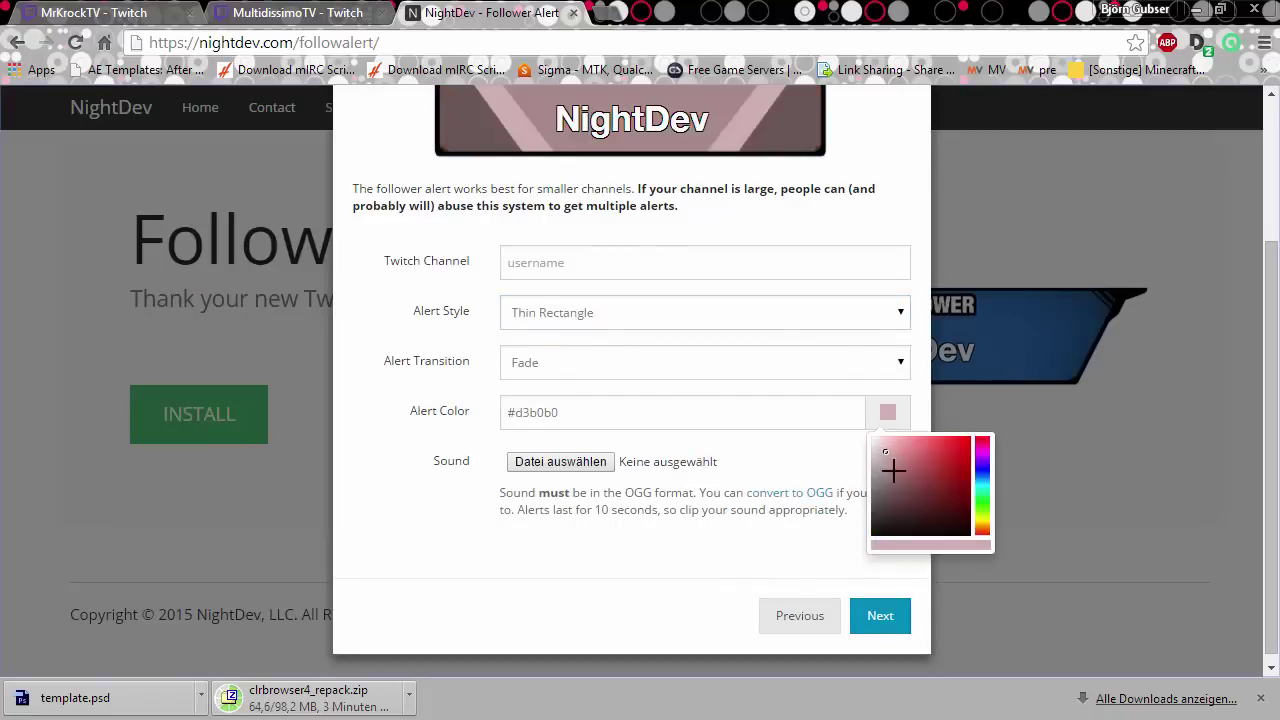
left_click(983, 502)
left_click(951, 457)
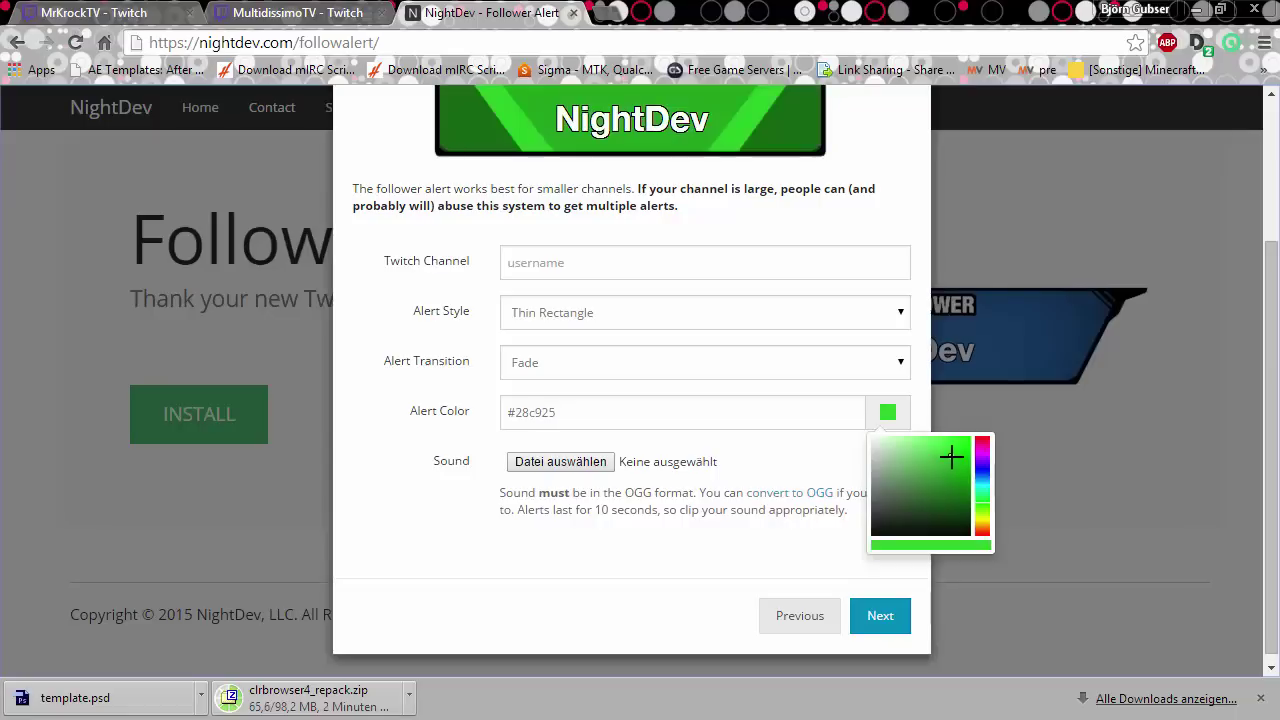
left_click(791, 477)
scroll(790, 475, "up", 1)
scroll(790, 475, "up", 1)
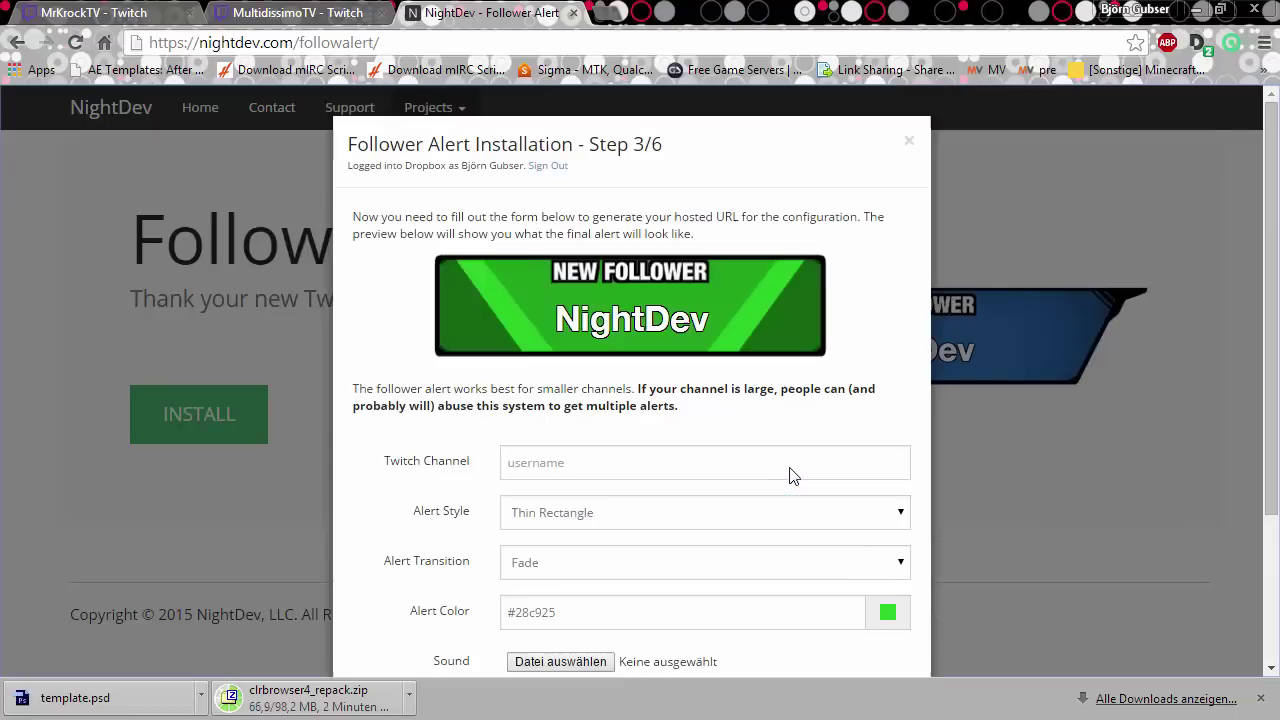
Open the linked OGG converter page, examine its upload and conversion options, and close the page
scroll(508, 345, "down", 2)
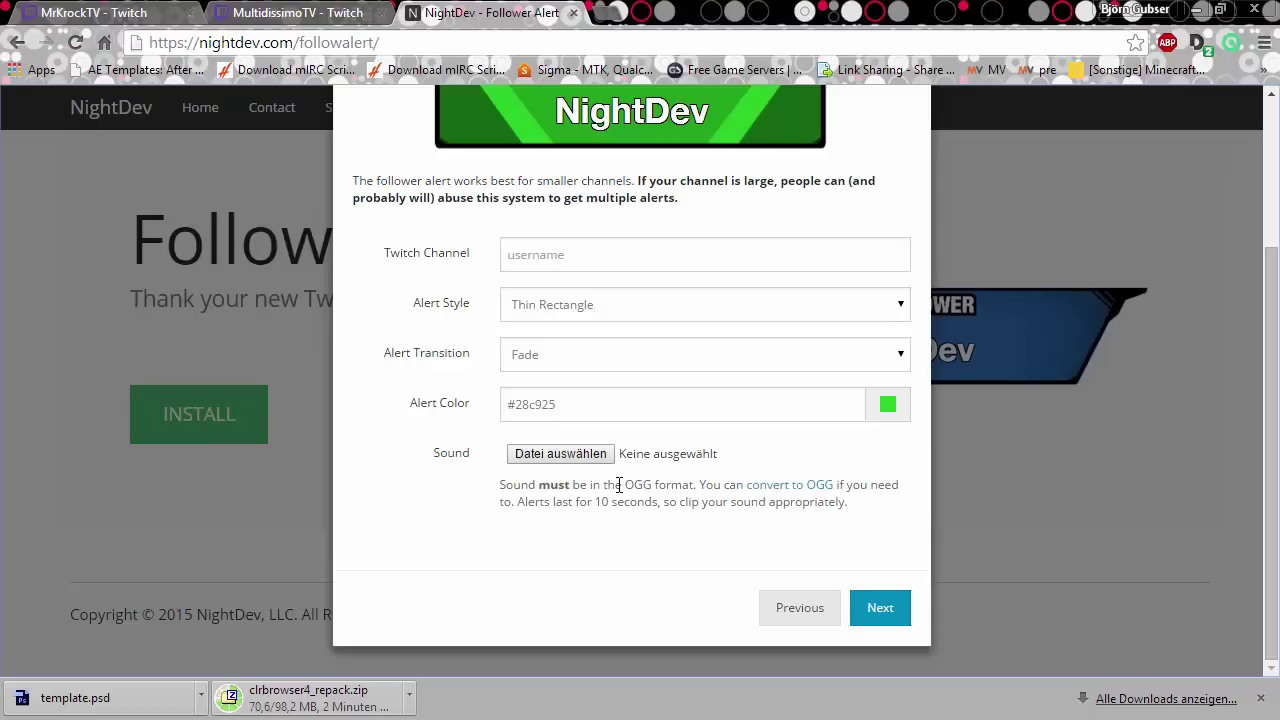
left_click(773, 490)
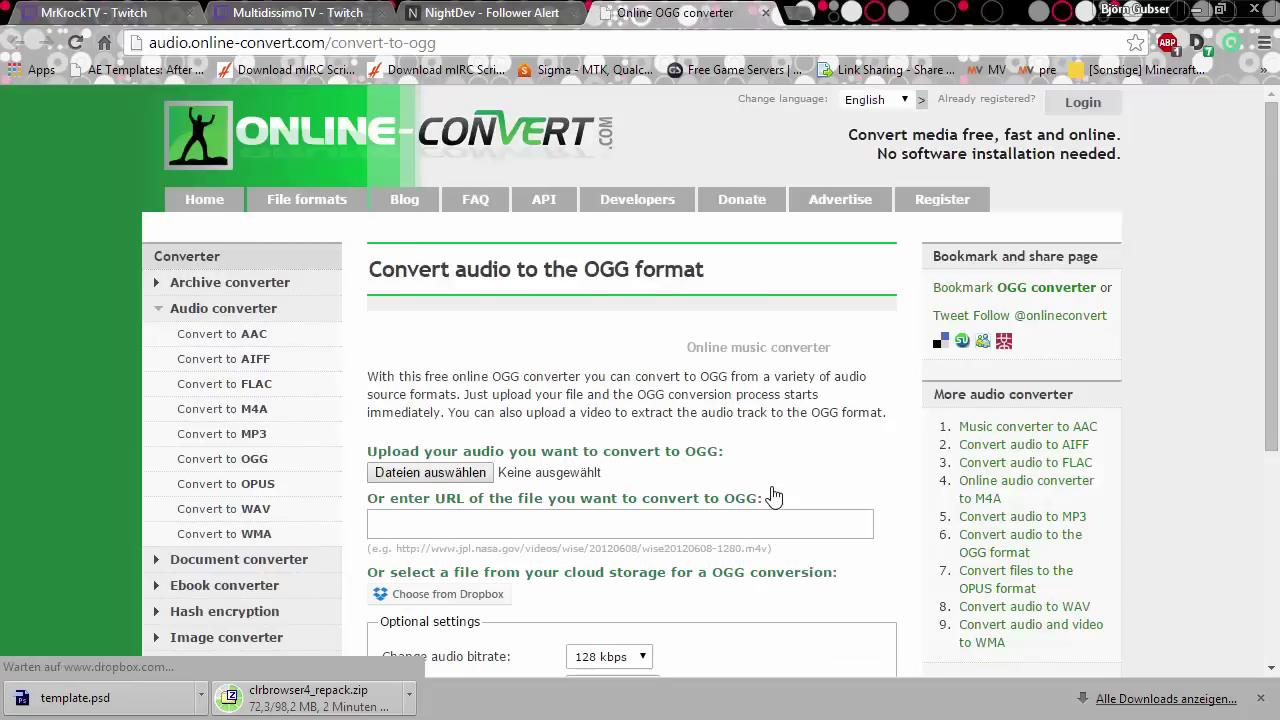
scroll(773, 493, "down", 4)
scroll(773, 493, "up", 3)
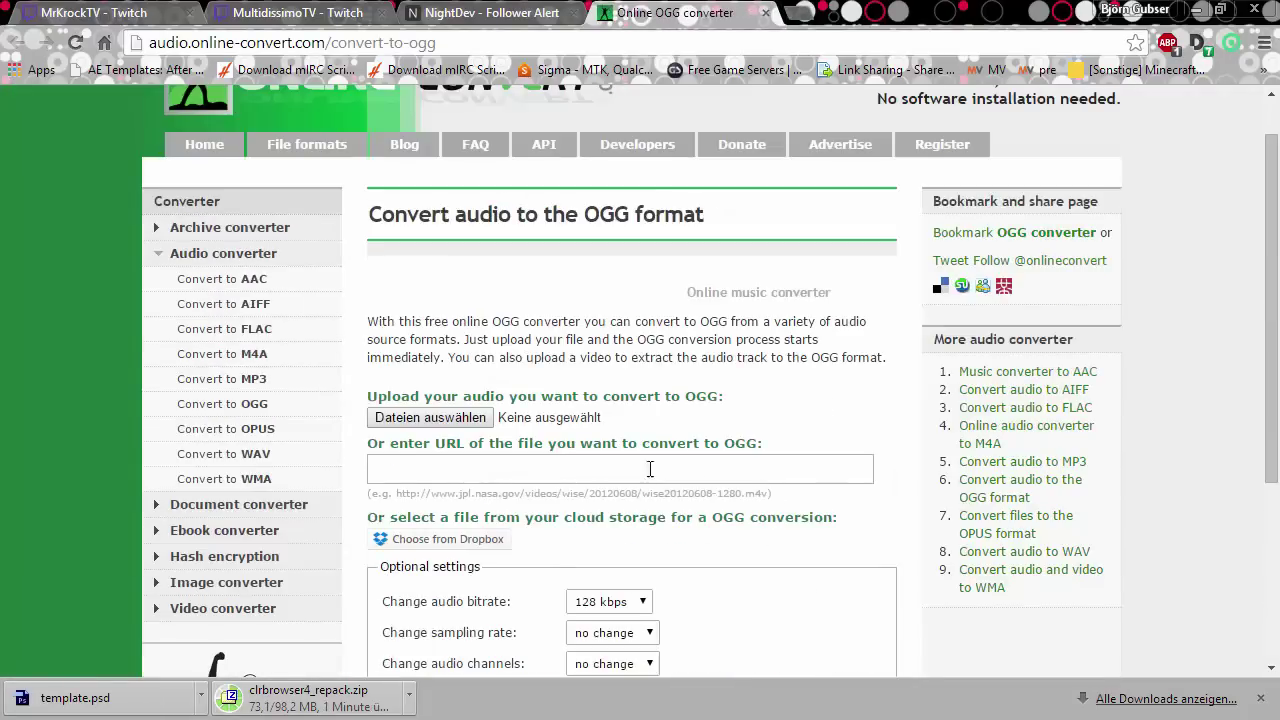
scroll(578, 465, "down", 3)
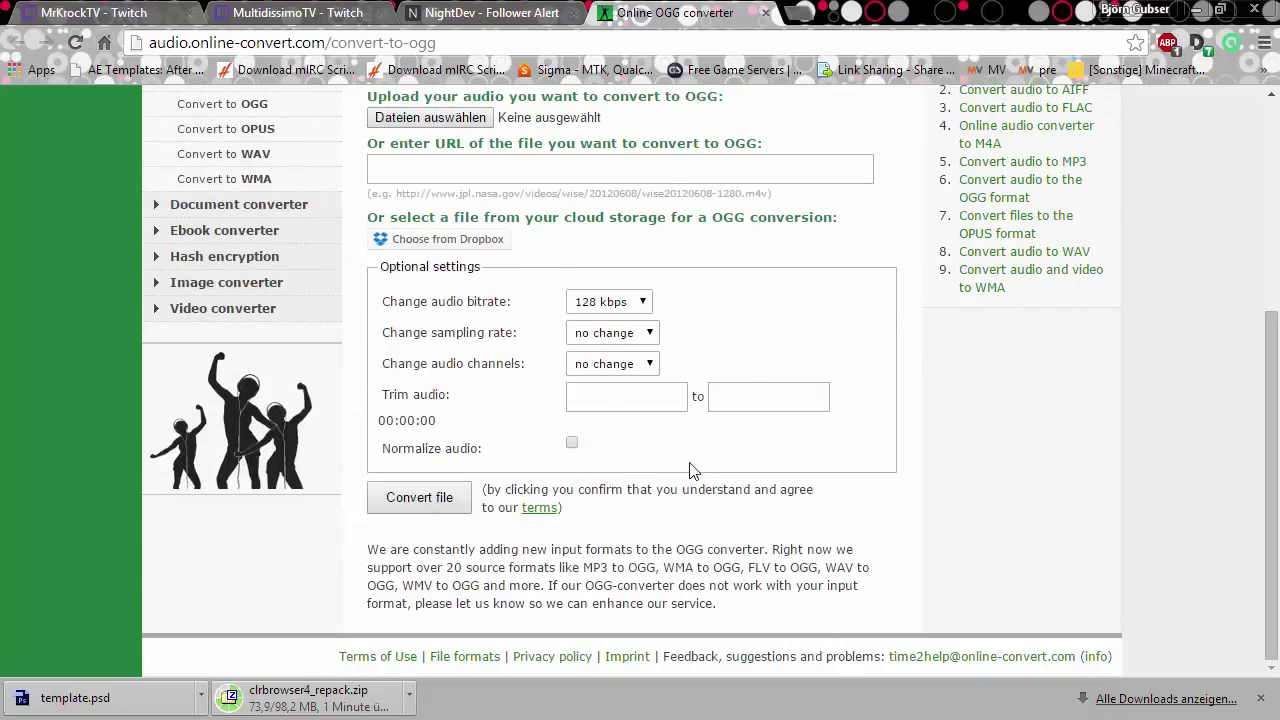
scroll(690, 476, "up", 4)
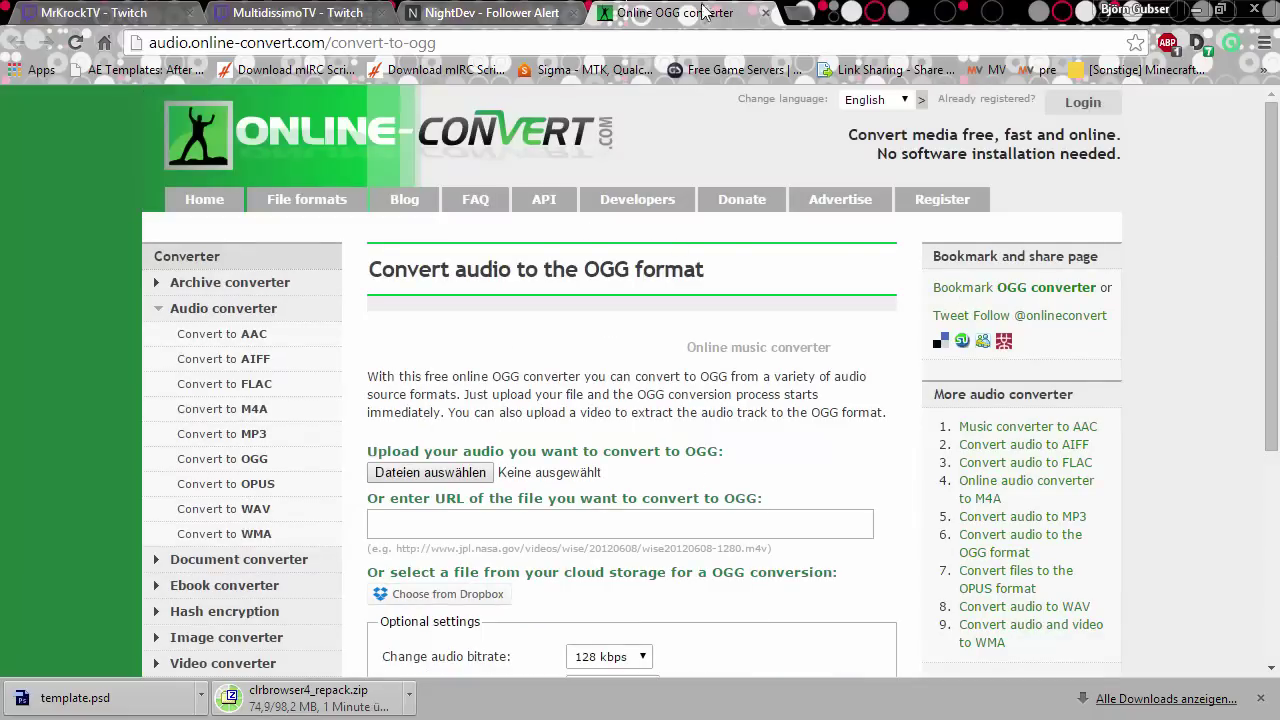
left_click(766, 13)
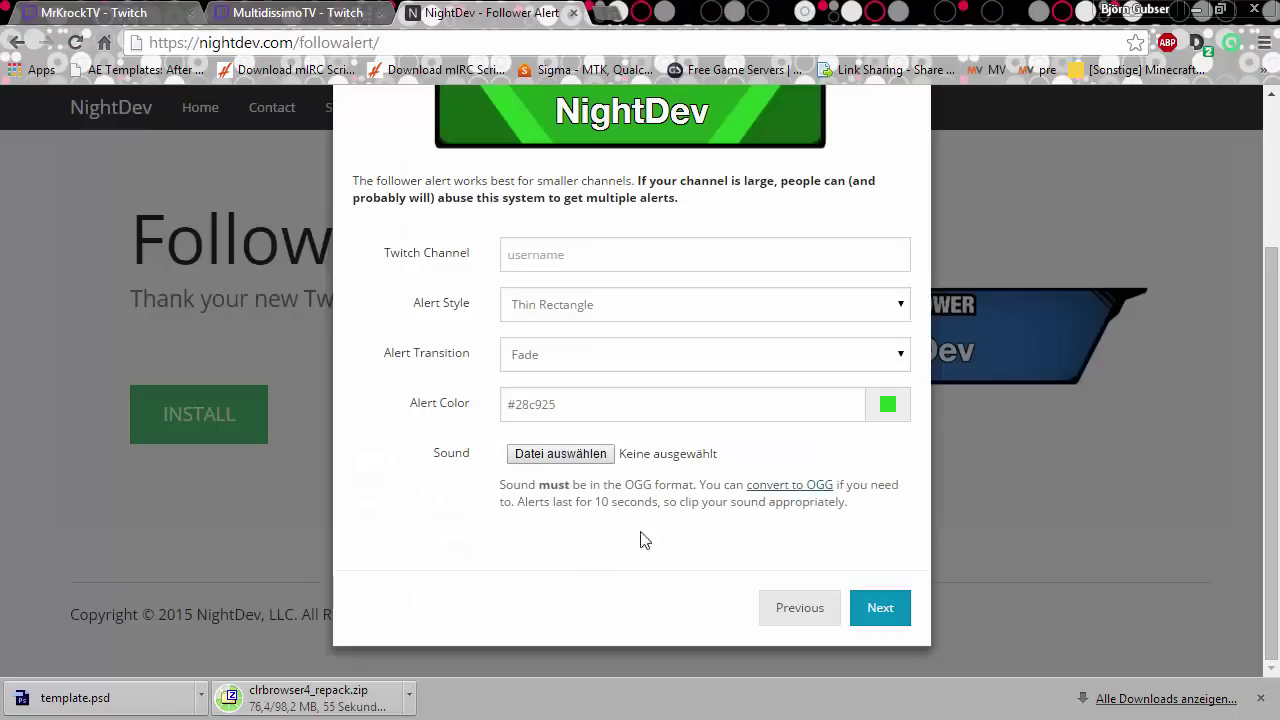
Continue to step 4 of the installation and review the hosted URL and source setup instructions
left_click(893, 610)
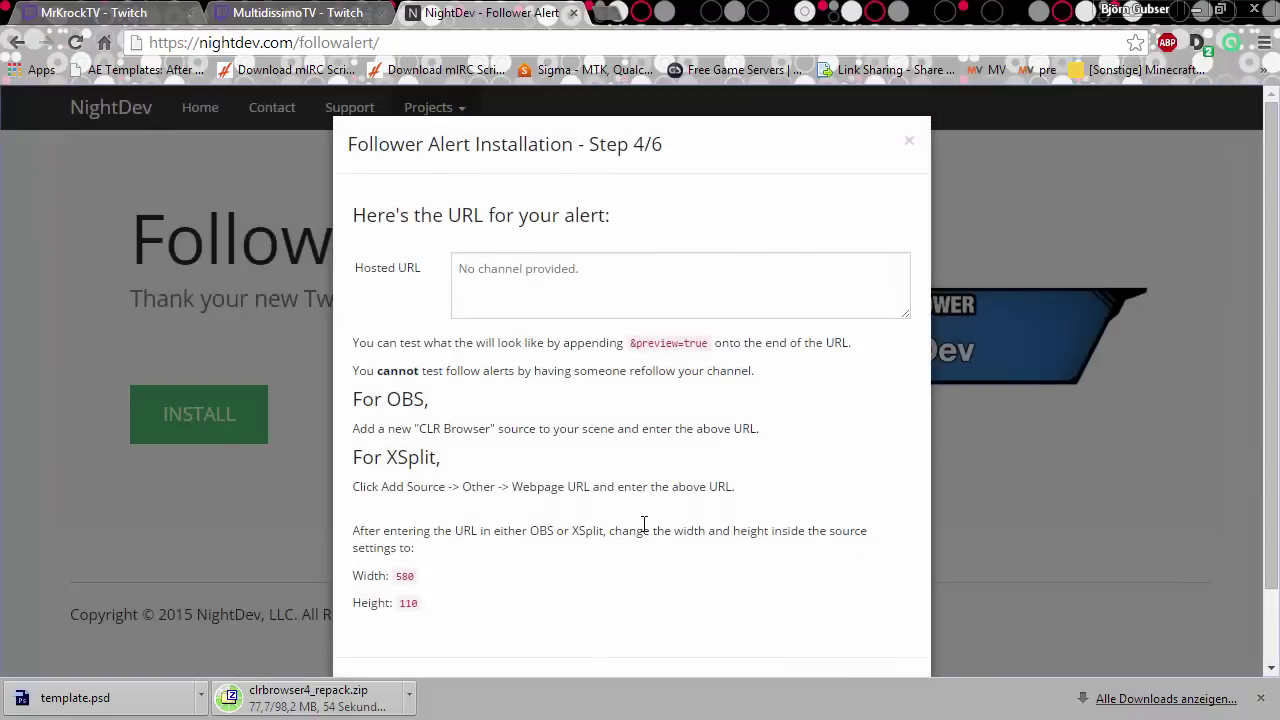
scroll(644, 524, "down", 1)
scroll(644, 524, "up", 1)
Switch to Open Broadcaster Software to view its scenes and sources, and minimize it to return to the installation instructions
key("alt+Tab")
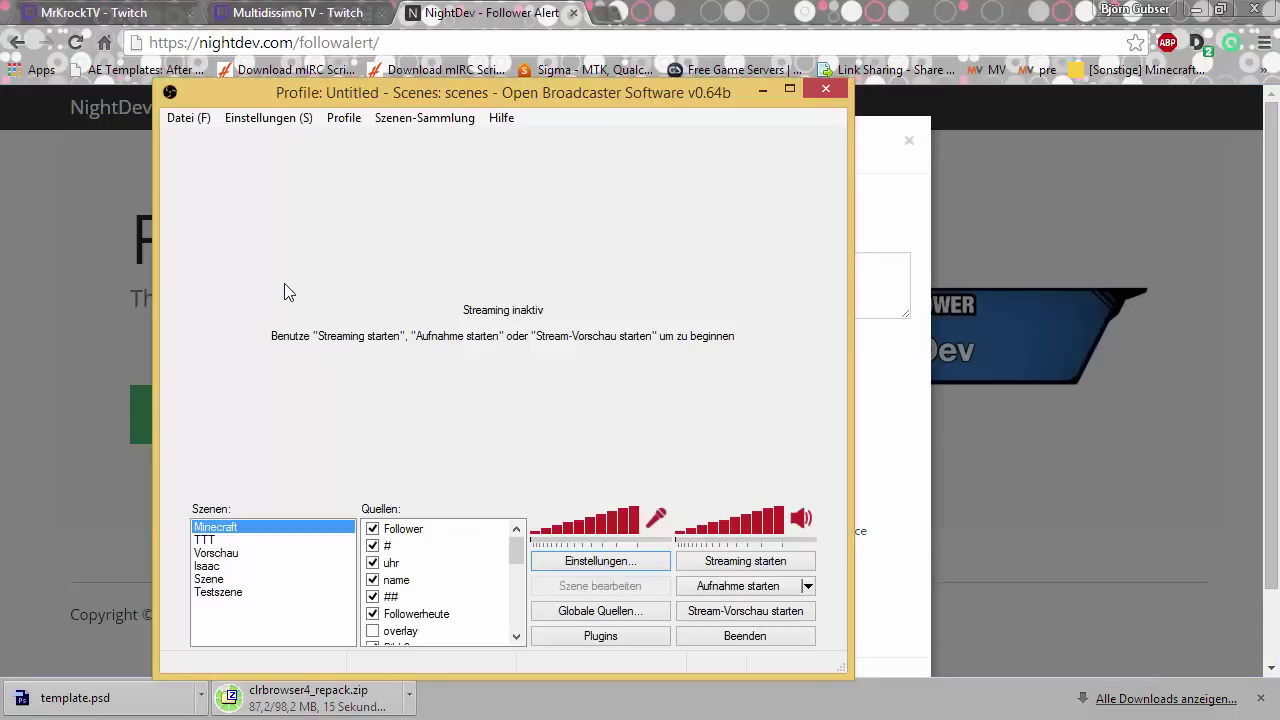
left_click(763, 90)
scroll(416, 244, "down", 1)
scroll(418, 245, "up", 1)
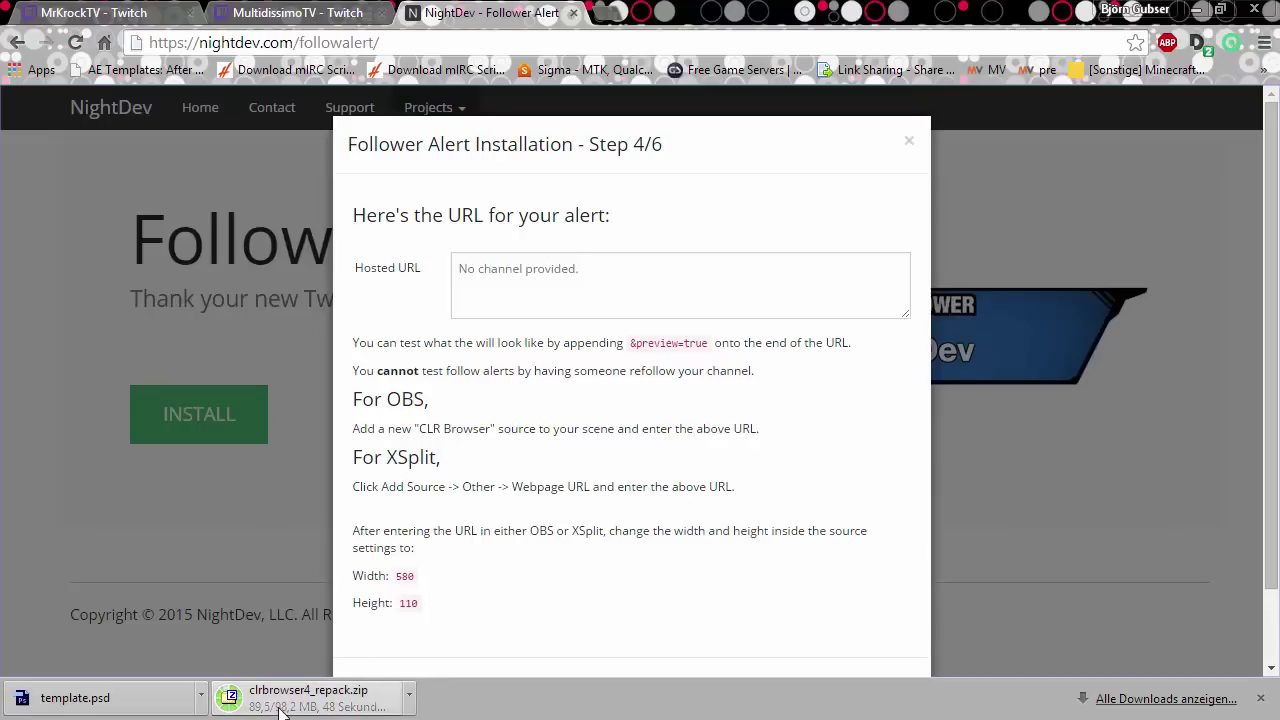
Open chrome://downloads in a new tab, check the progress of clrbrowser4_repack.zip, and close the tab
left_click(600, 12)
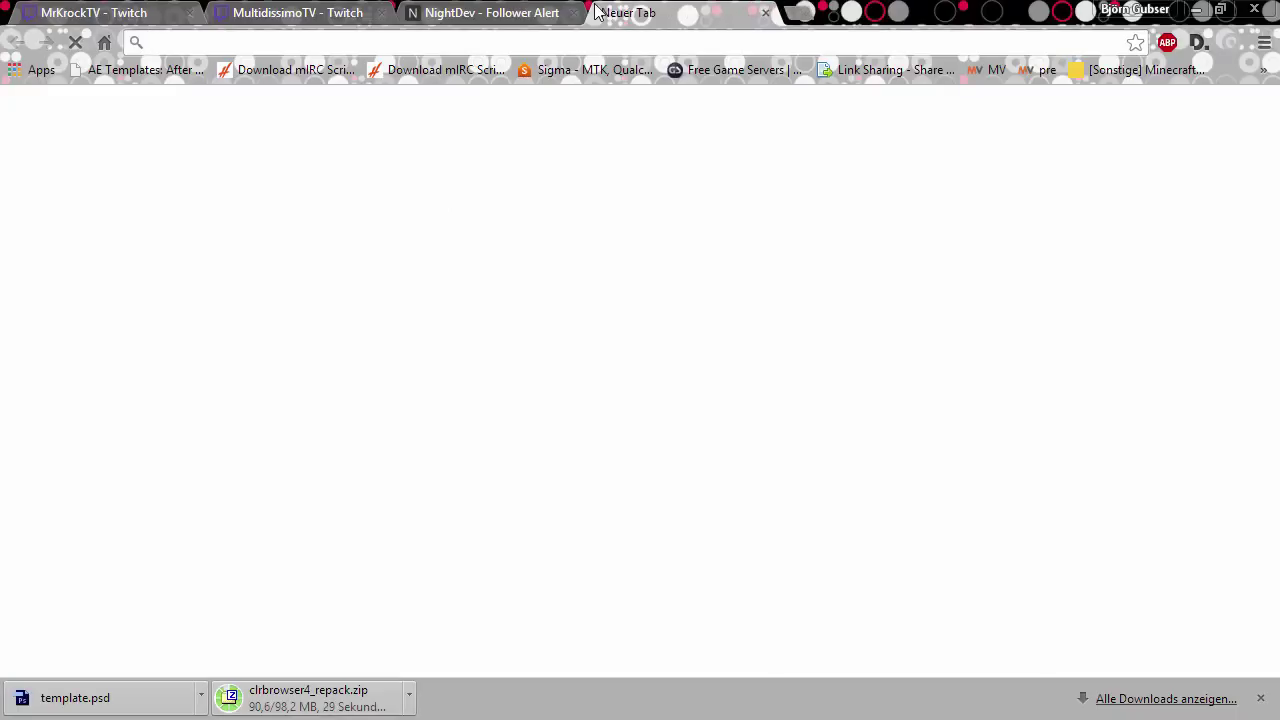
type("chrome.google.com")
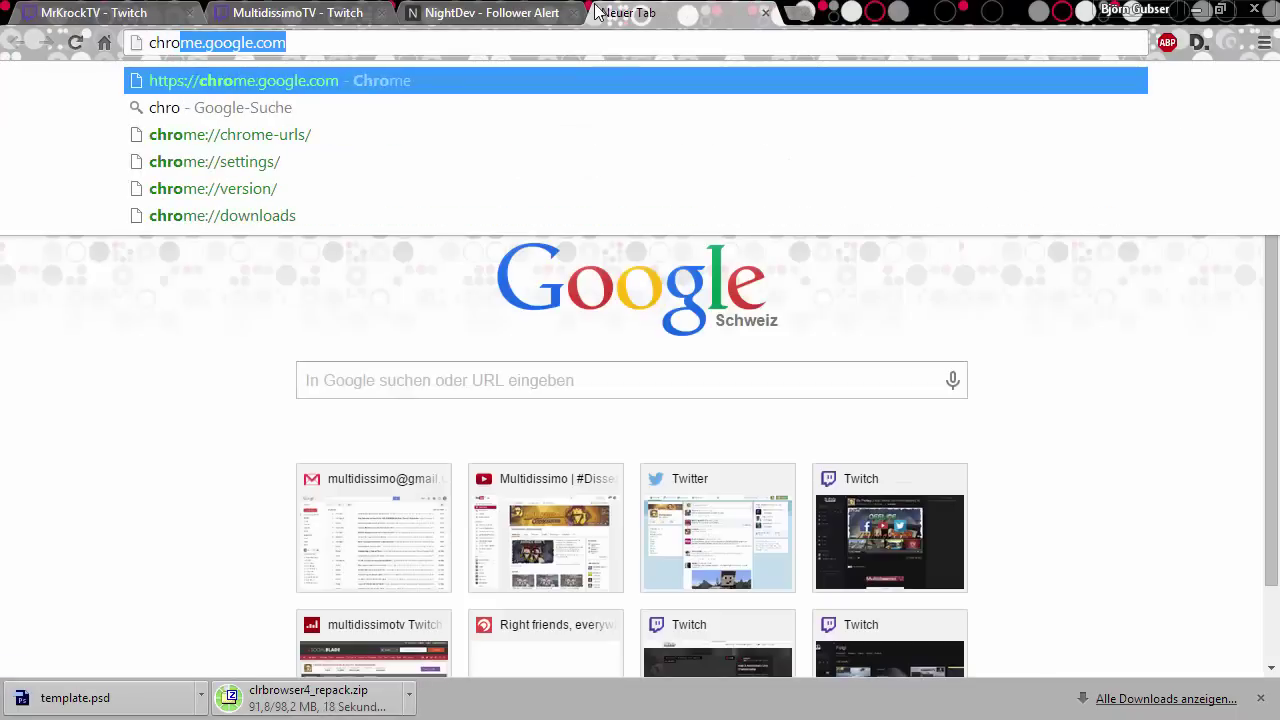
key("Down")
key("Down")
key("Down")
key("Down")
key("Down")
key("Return")
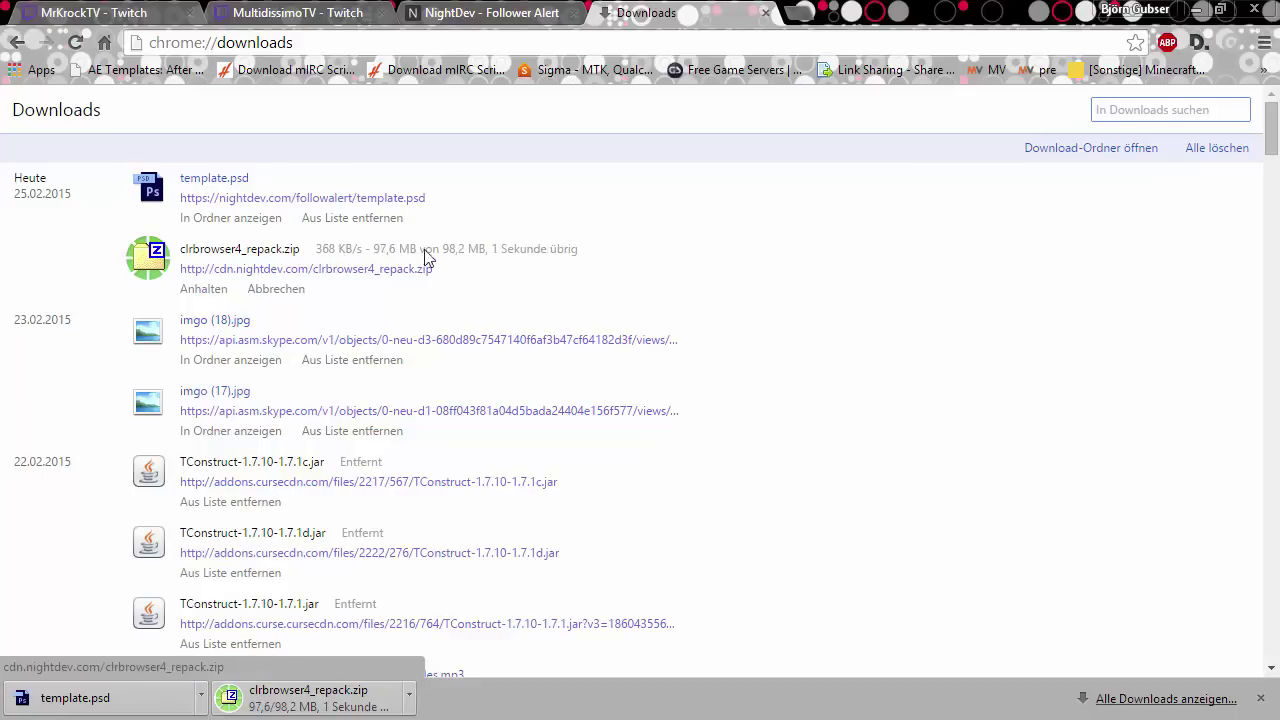
left_click(765, 13)
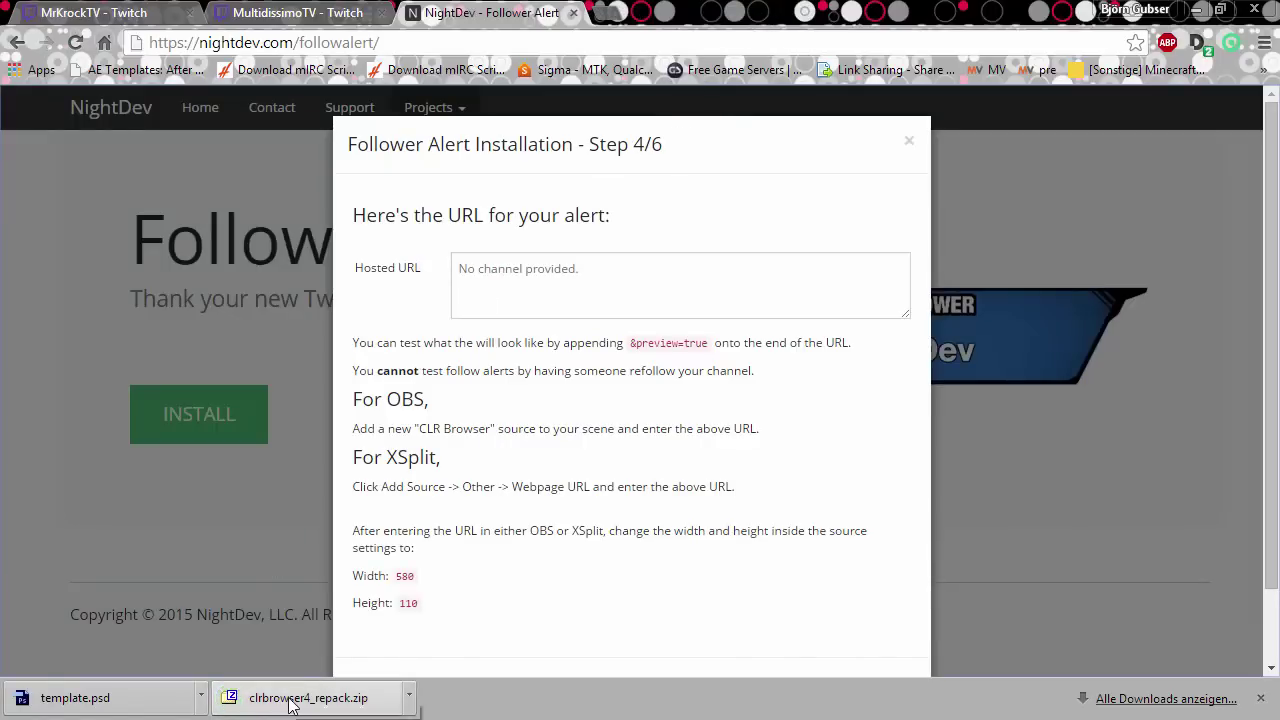
Open the downloaded clrbrowser4_repack.zip in 7-Zip, examine the contents of its clrbrowser4_repack folder, and close the archive
left_click_drag(292, 706, 5, 500)
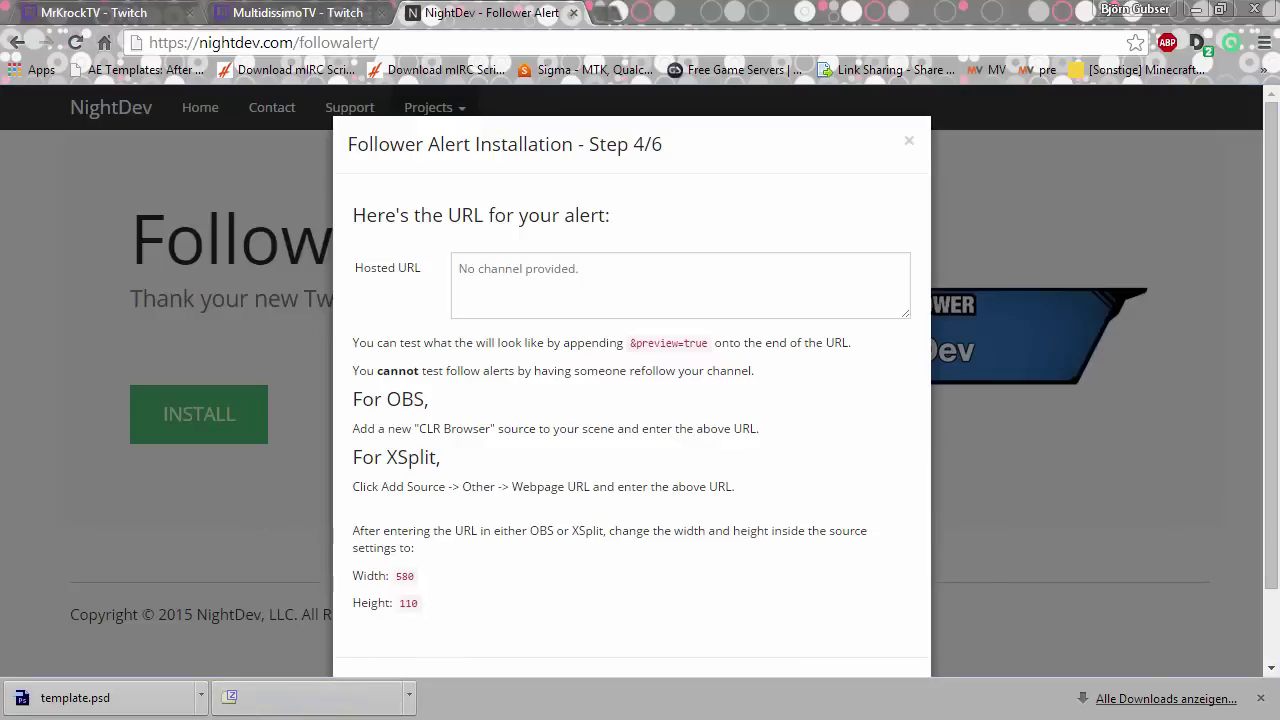
left_click_drag(0, 134, 446, 30)
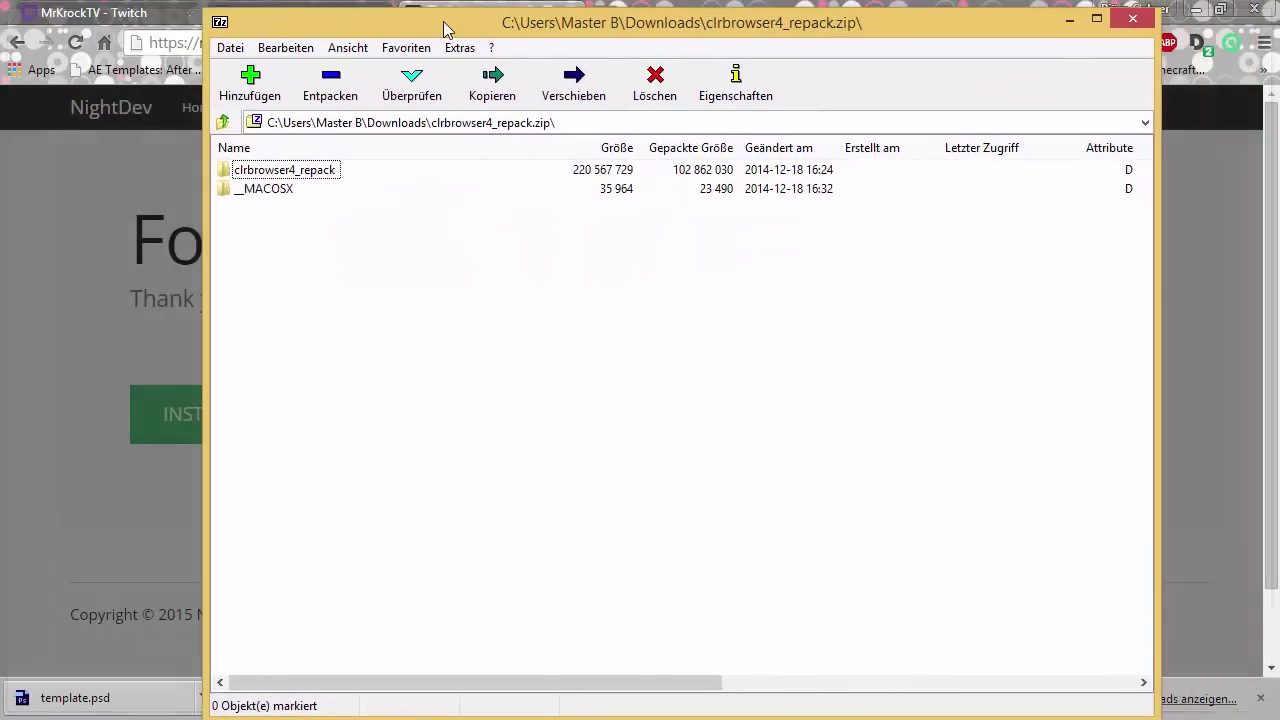
double_click(446, 30)
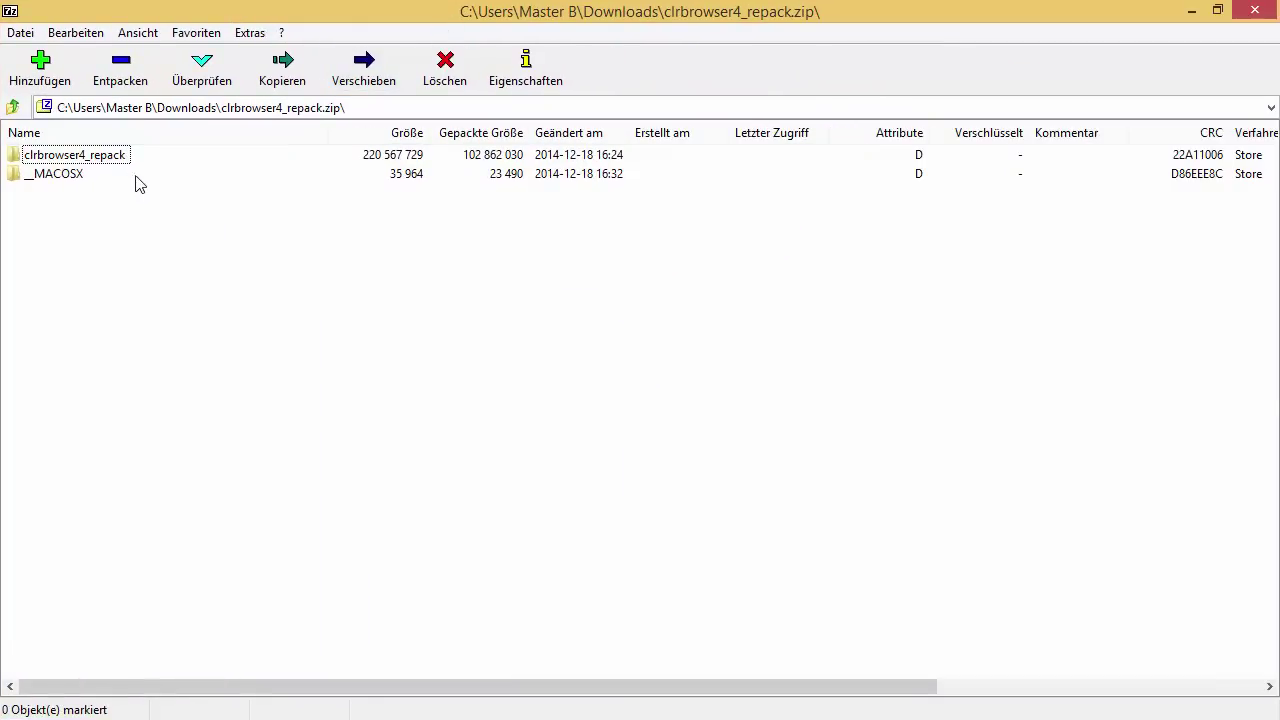
double_click(58, 160)
left_click(89, 311)
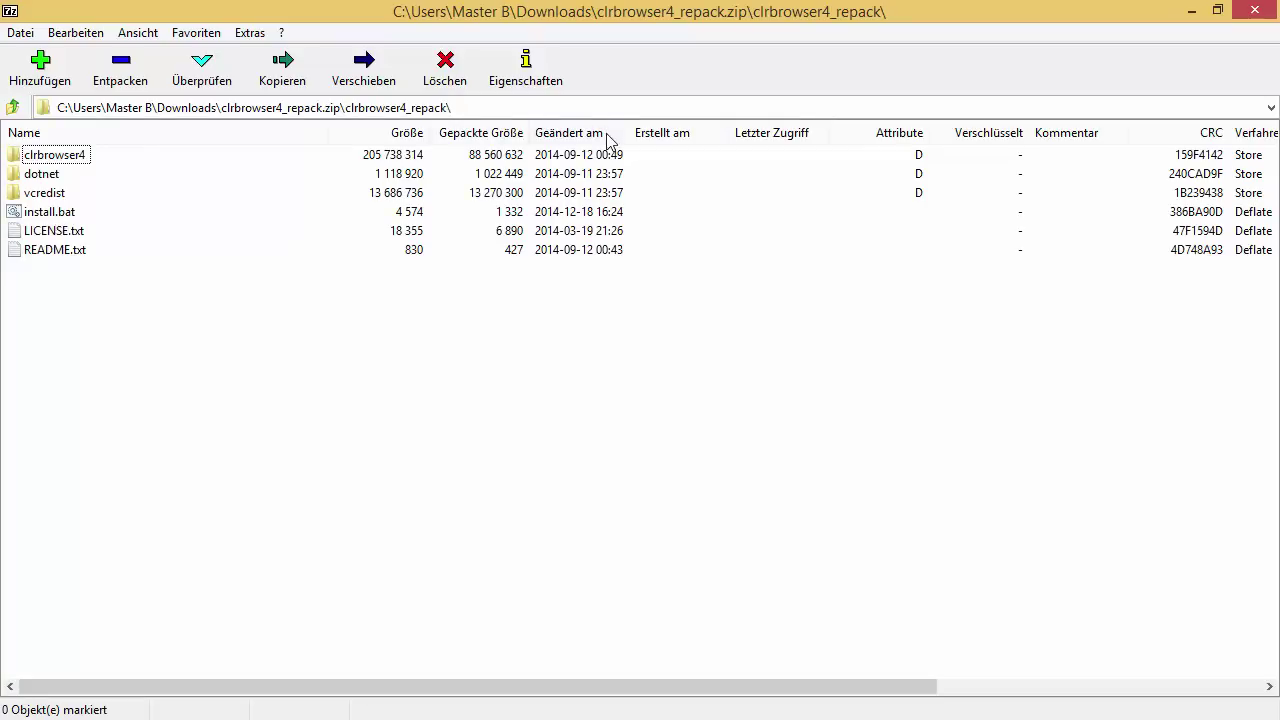
left_click(1256, 9)
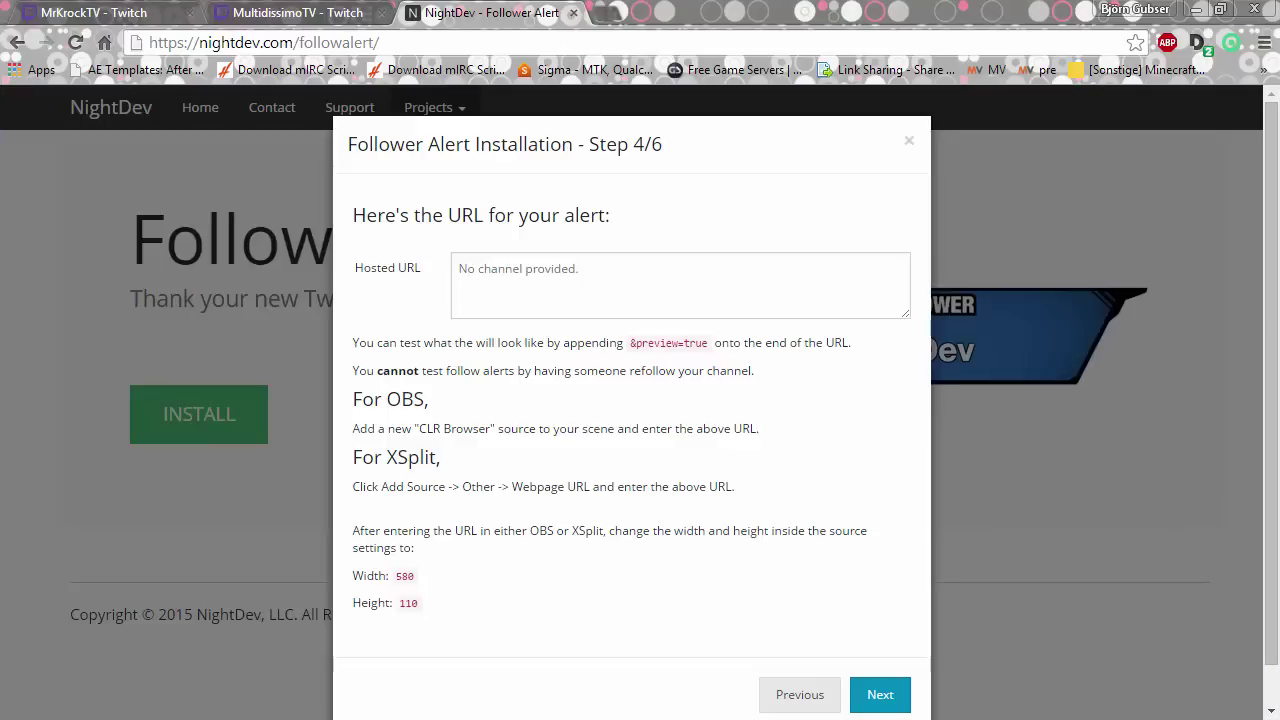
Extract clrbrowser4_repack.zip directly onto the desktop with 7-Zip, delete the __MACOSX folder, and place the extracted folder beside the archive
left_click(1194, 9)
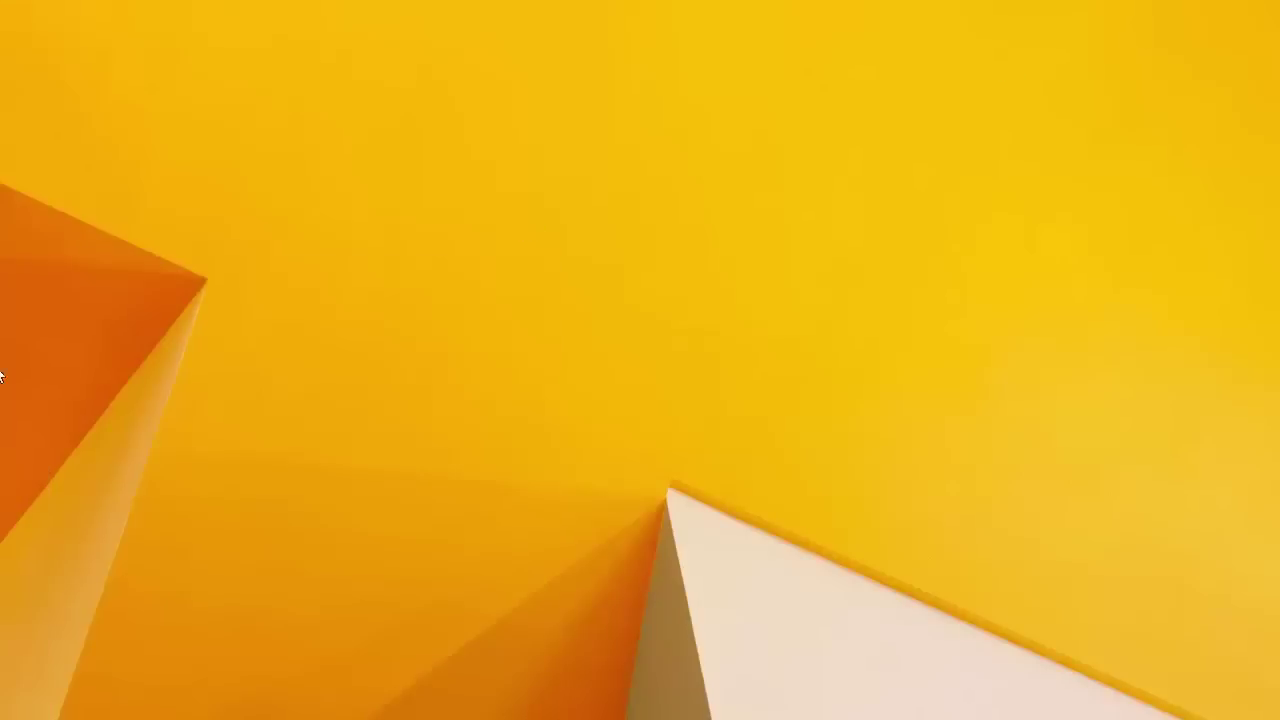
right_click(643, 347)
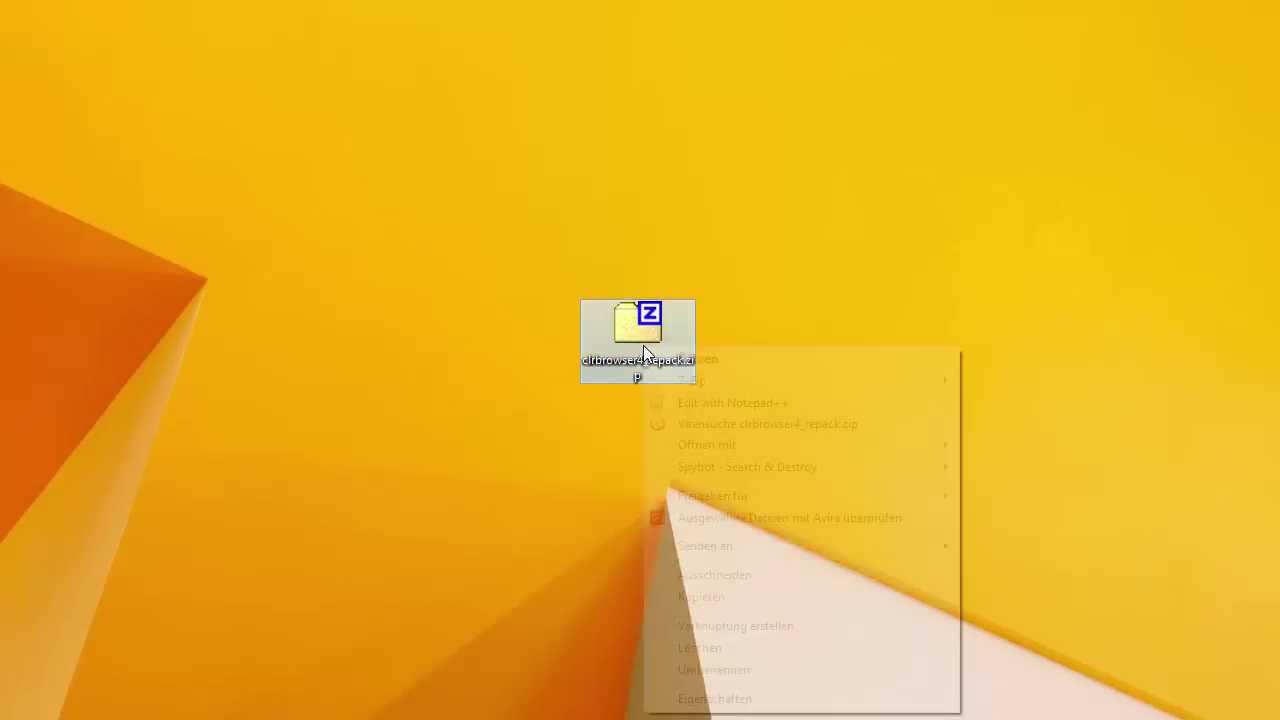
mouse_move(677, 380)
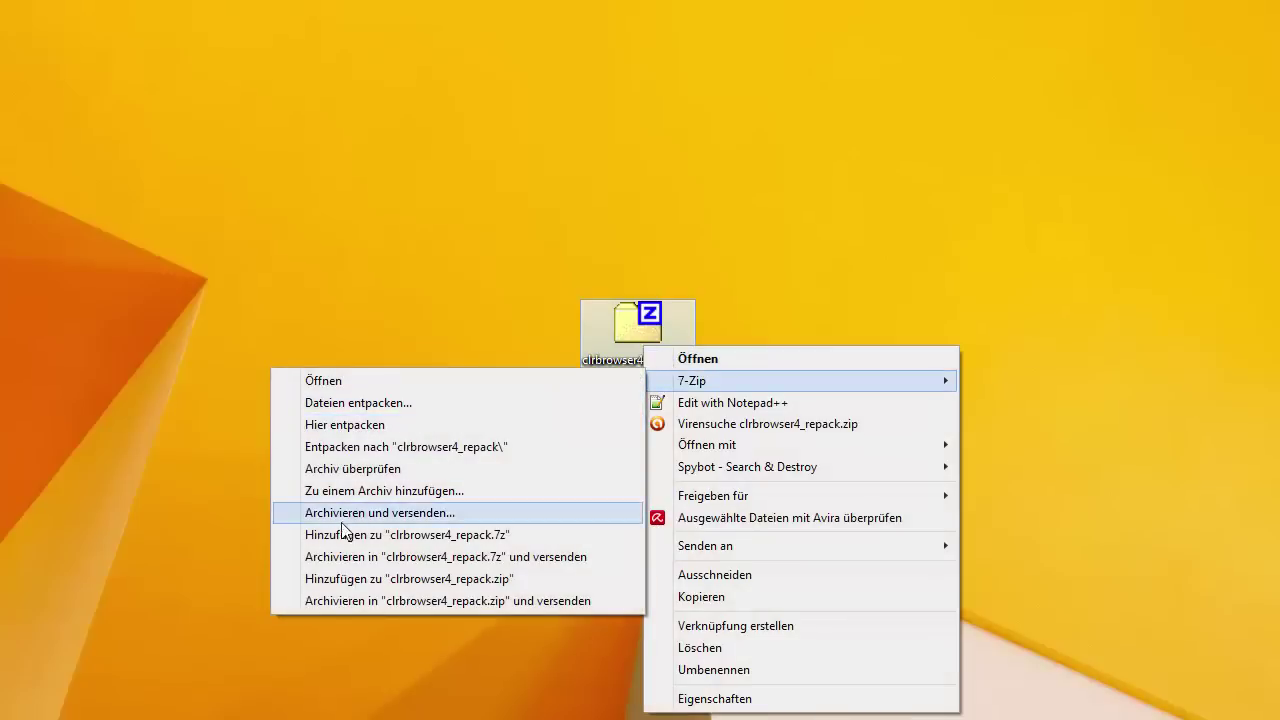
left_click(304, 427)
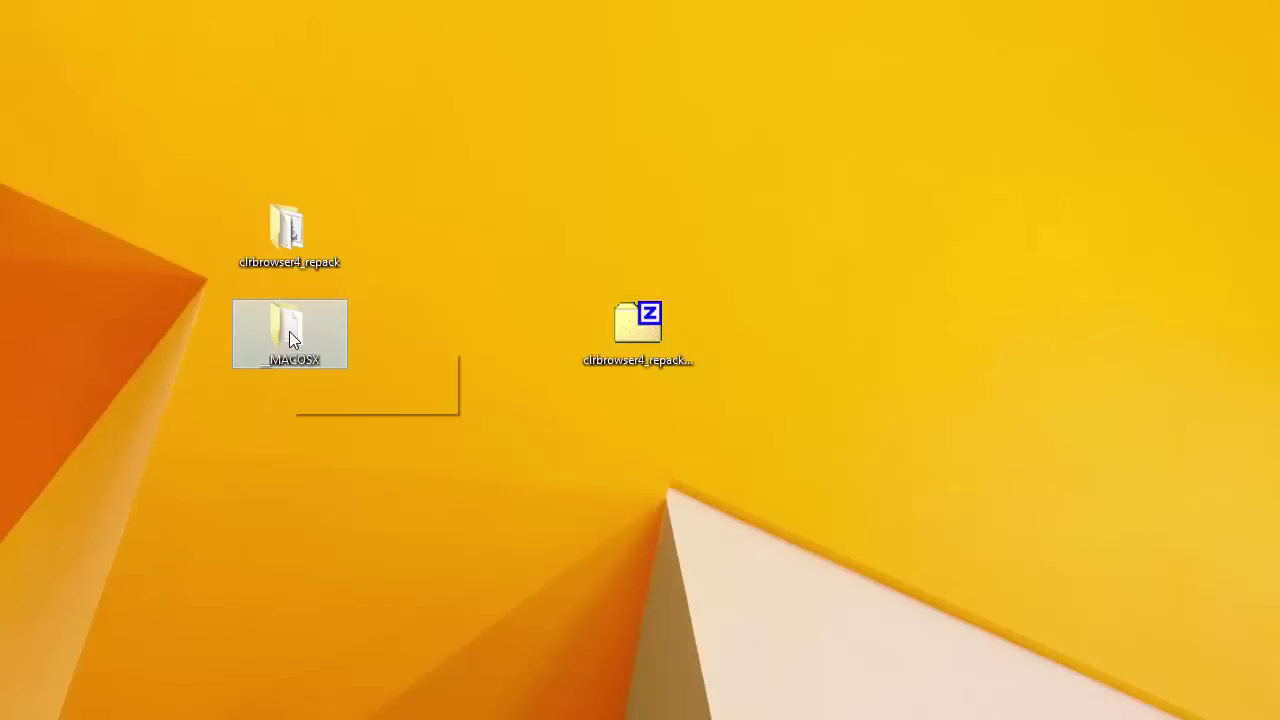
key("Delete")
left_click_drag(292, 238, 492, 340)
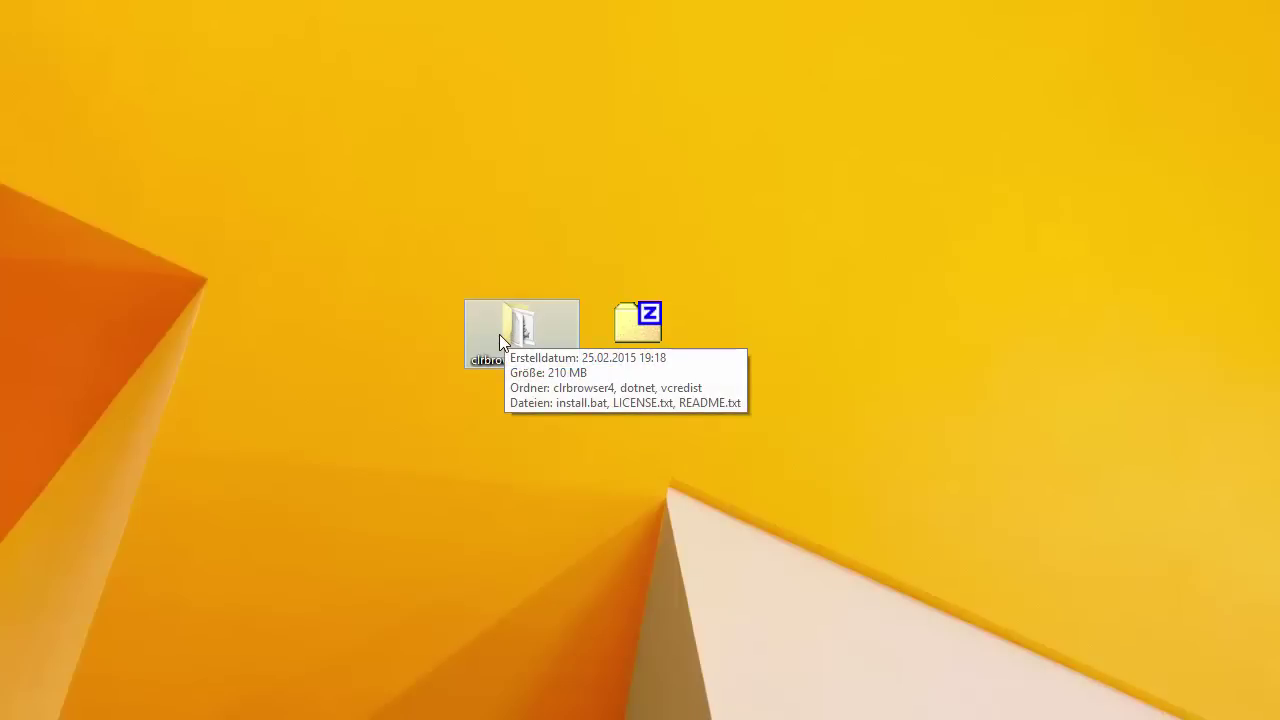
Open the extracted clrbrowser4_repack folder in a maximized window, check its clrbrowser4 subfolder, and return to the main folder
double_click(499, 334)
left_click_drag(5, 91, 497, 100)
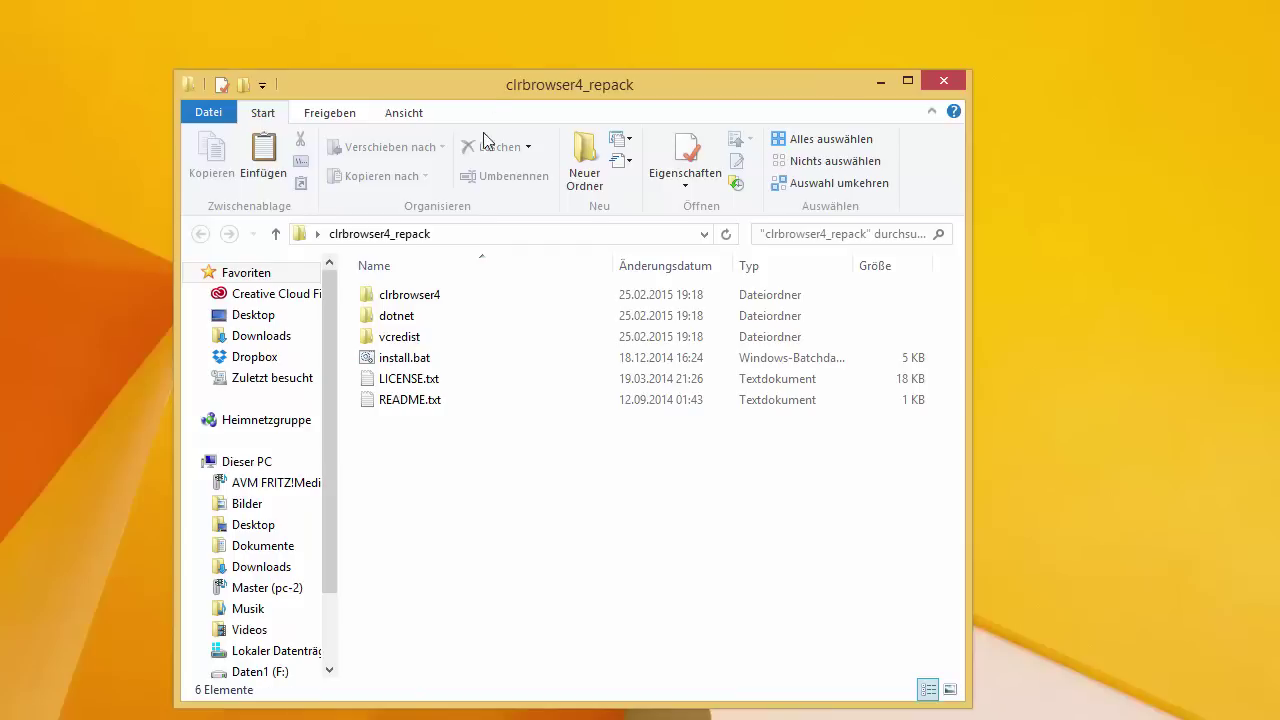
double_click(500, 97)
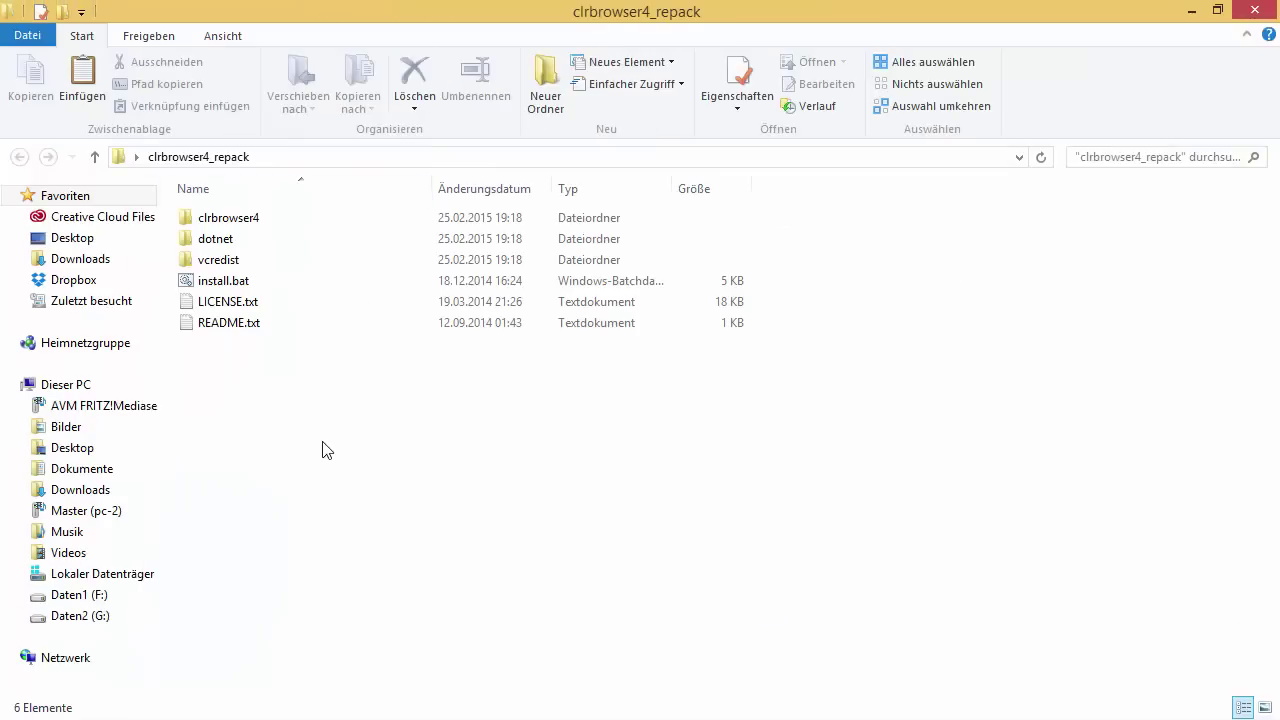
double_click(226, 220)
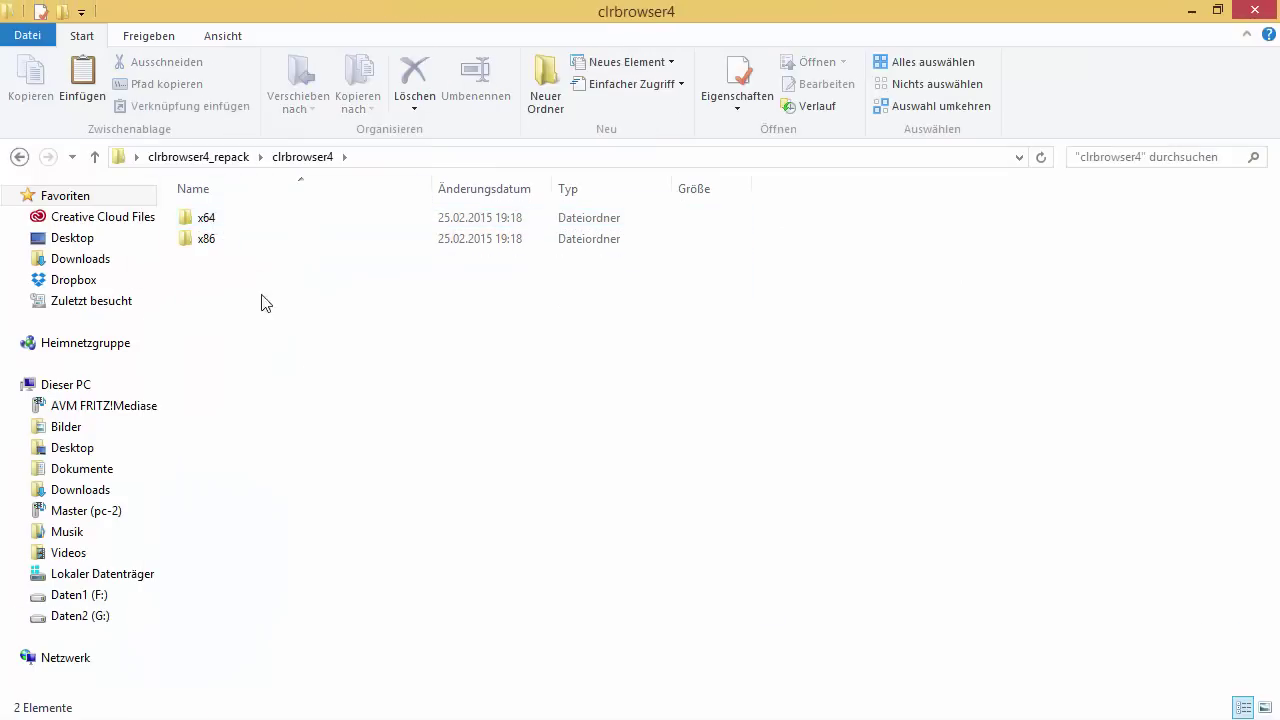
left_click(226, 157)
Run install.bat to install CLR Browser for OBS together with Visual C++ Redistributable 2013 and Microsoft .NET Framework 4.5.2
left_click(220, 284)
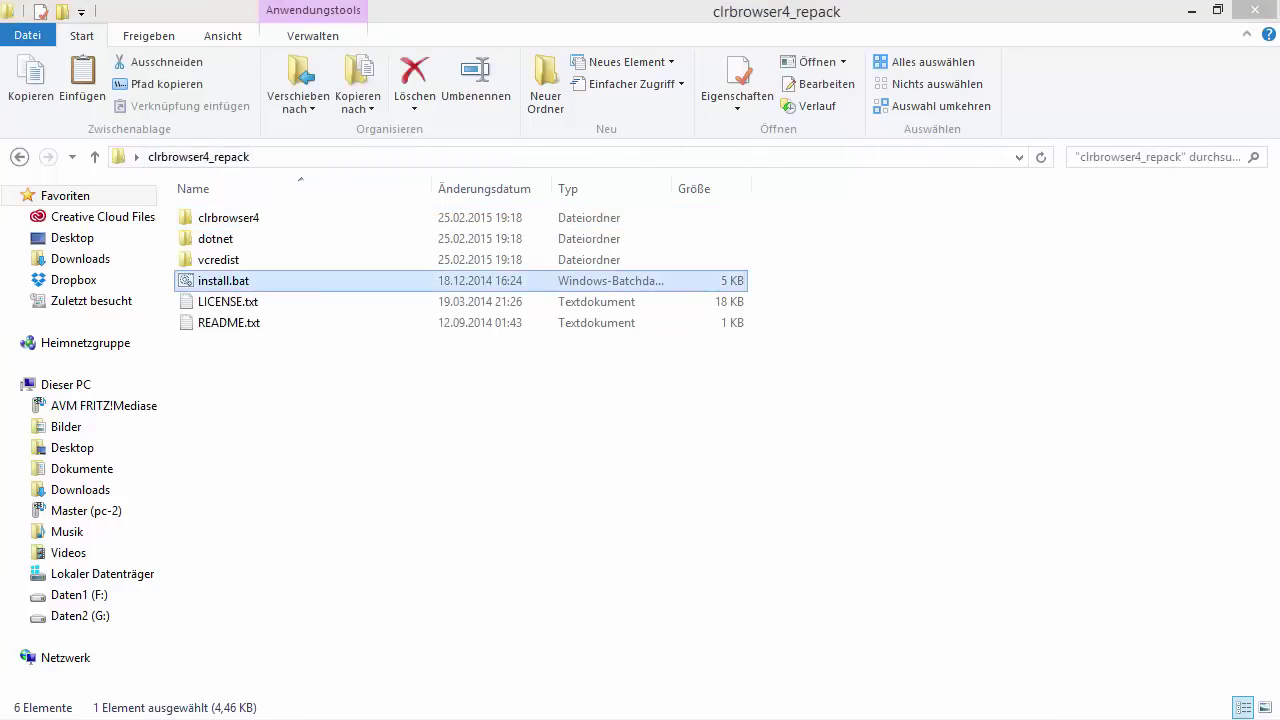
left_click_drag(121, 204, 570, 164)
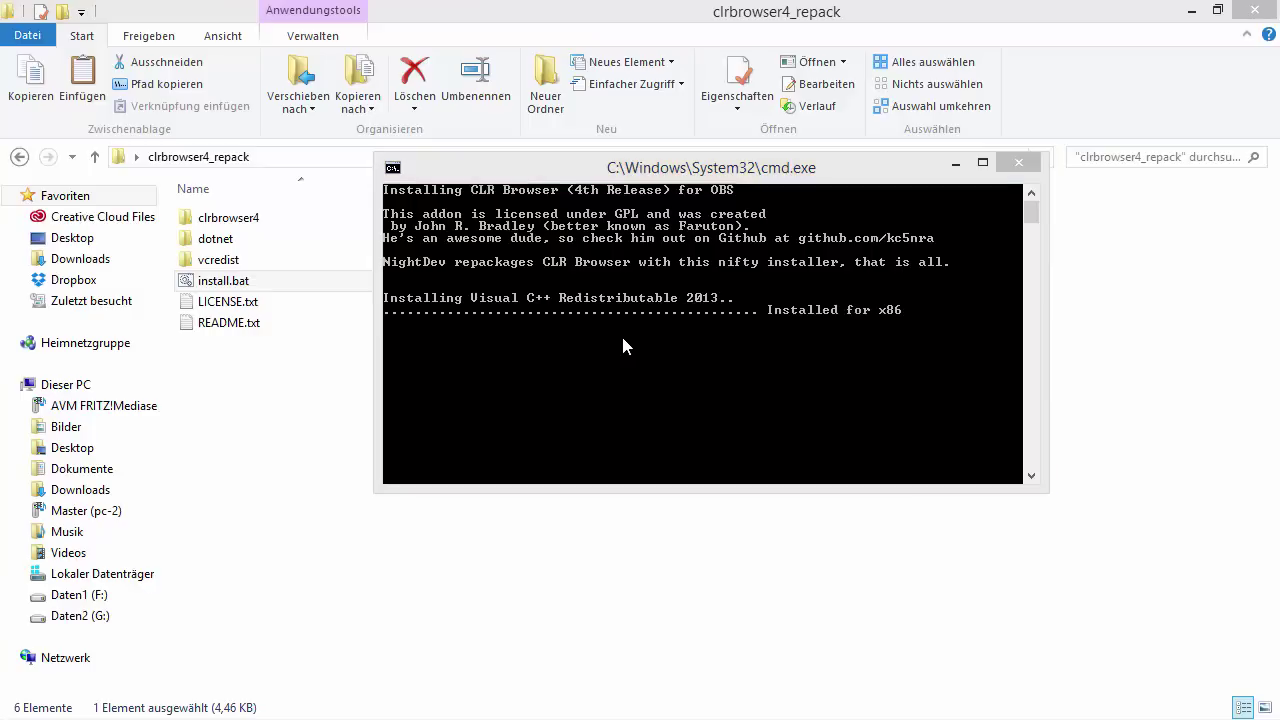
left_click(836, 318)
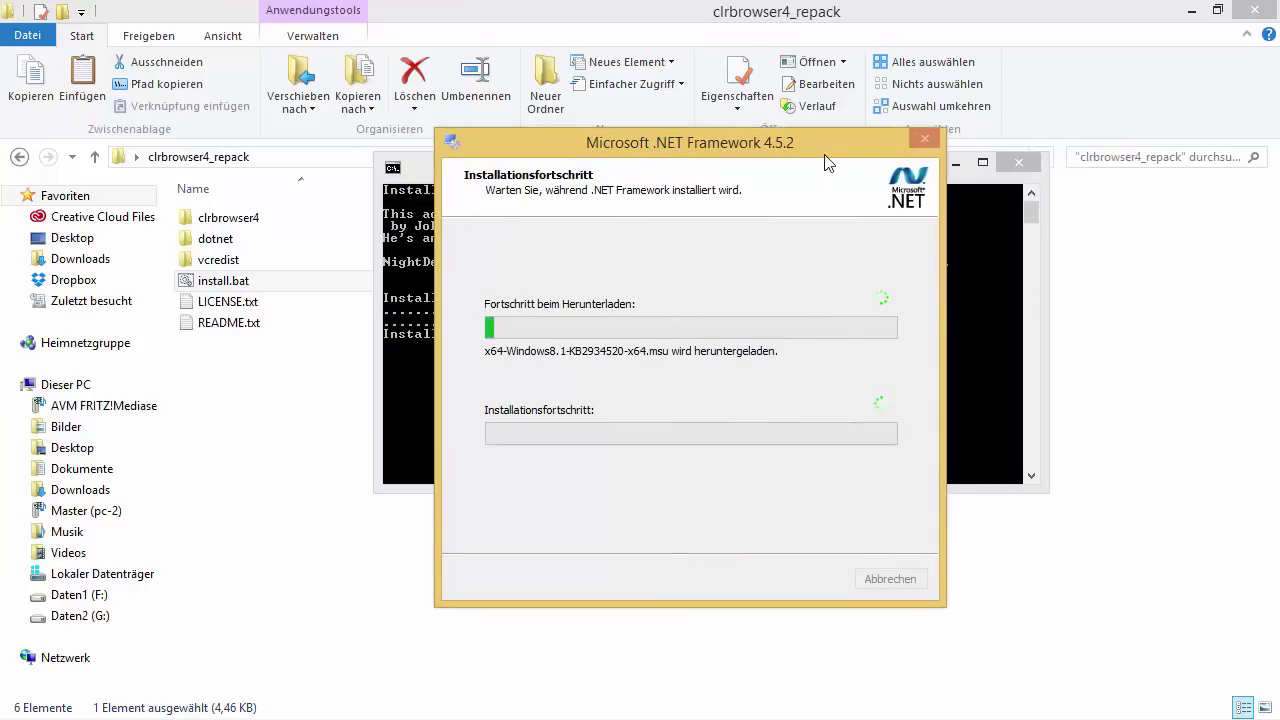
left_click_drag(795, 142, 707, 147)
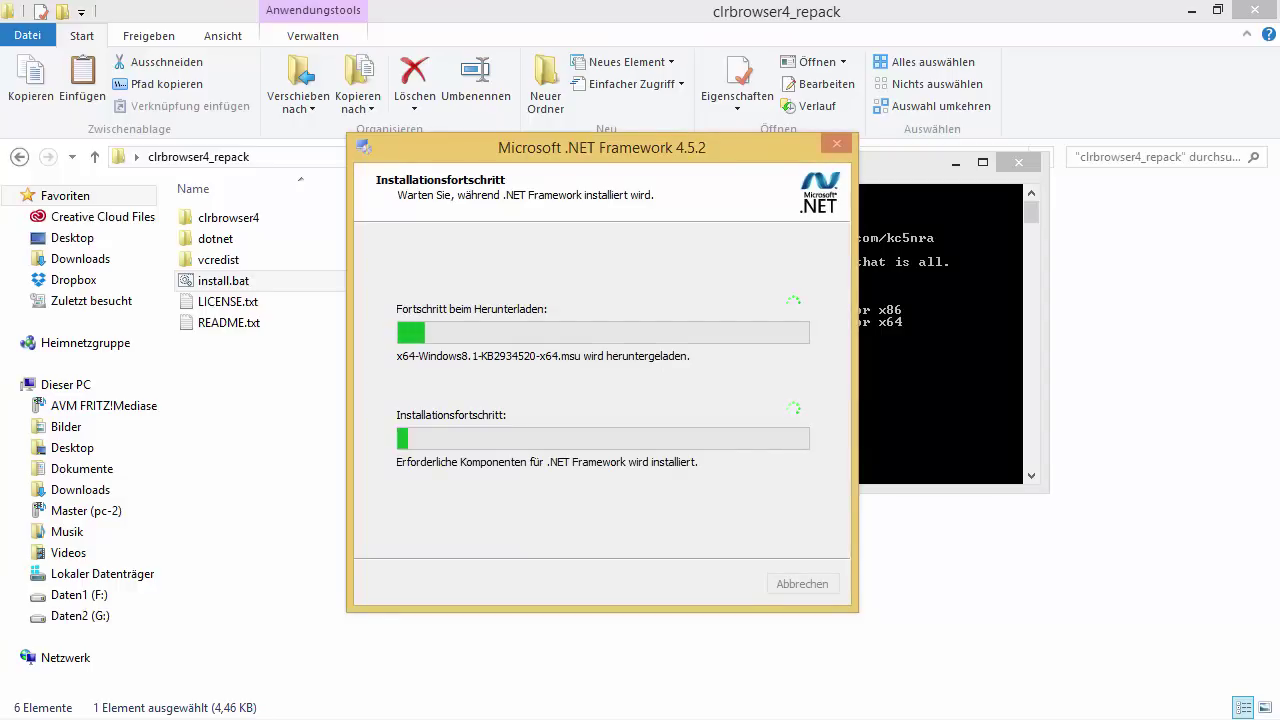
left_click_drag(697, 160, 0, 165)
left_click(841, 263)
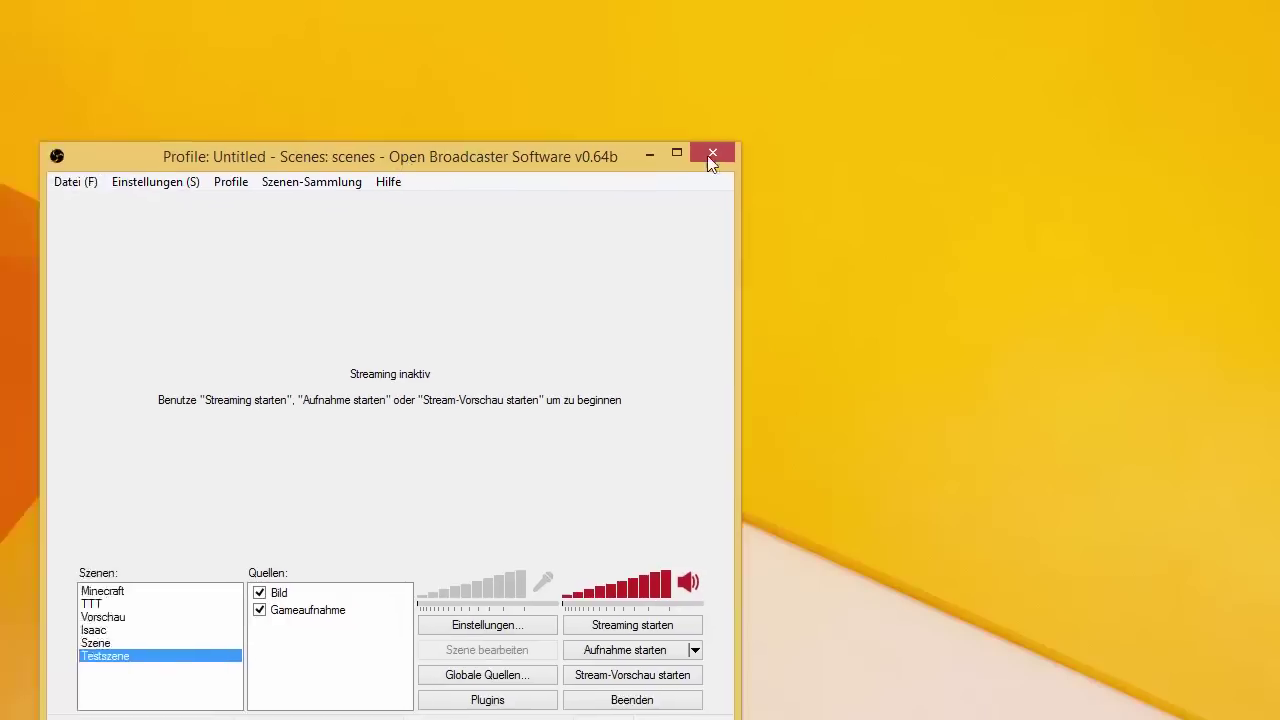
In Open Broadcaster Software, add a CLR Browser source named "Follower Alert" to the scene Testszene
left_click_drag(707, 155, 697, 81)
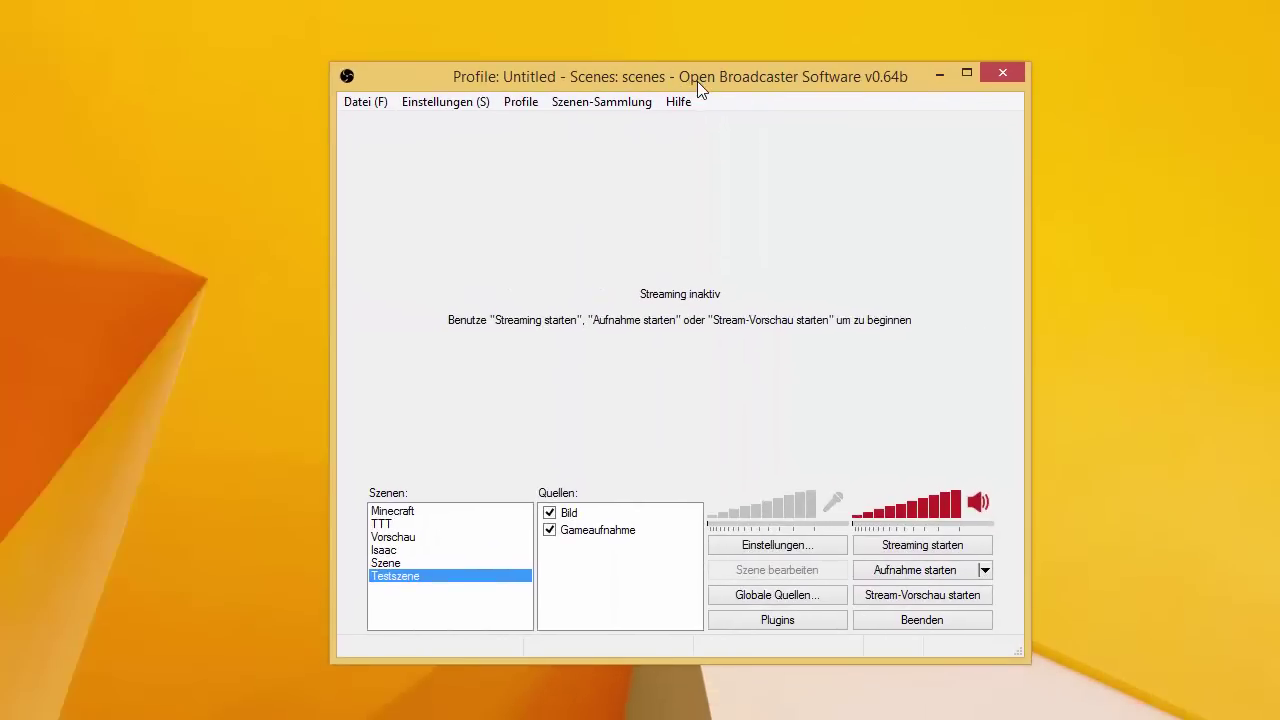
right_click(561, 555)
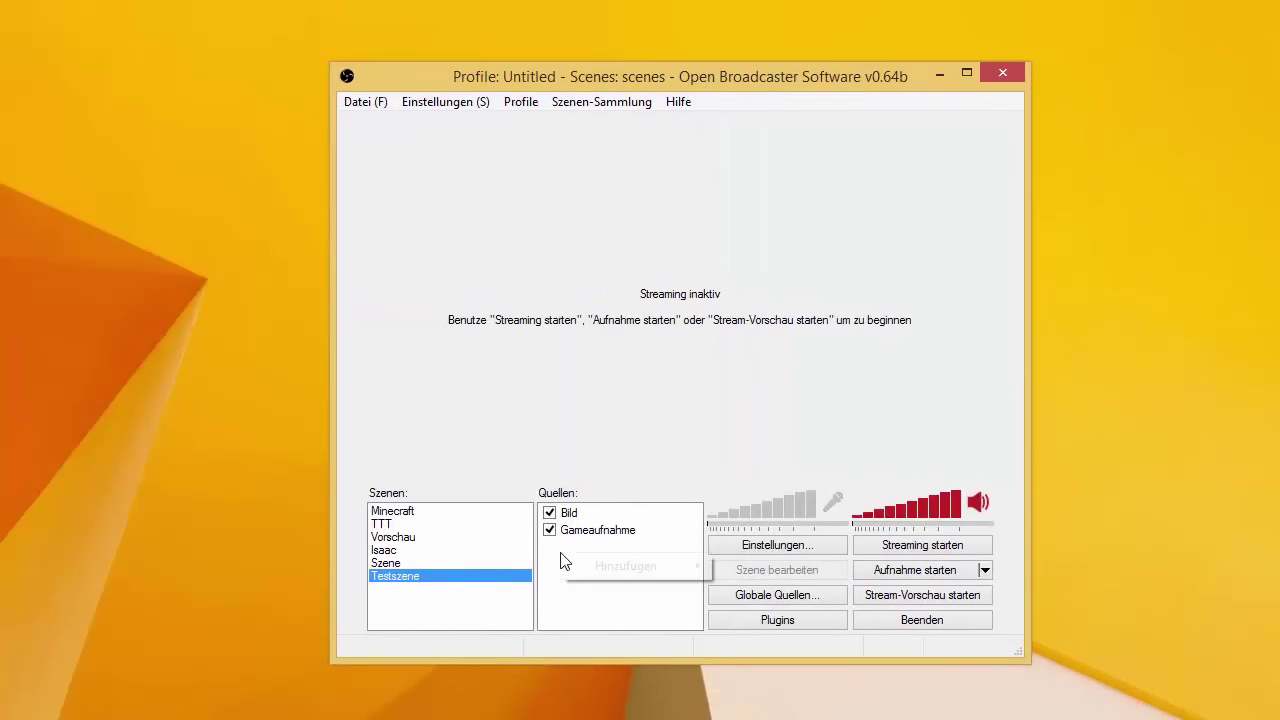
mouse_move(607, 565)
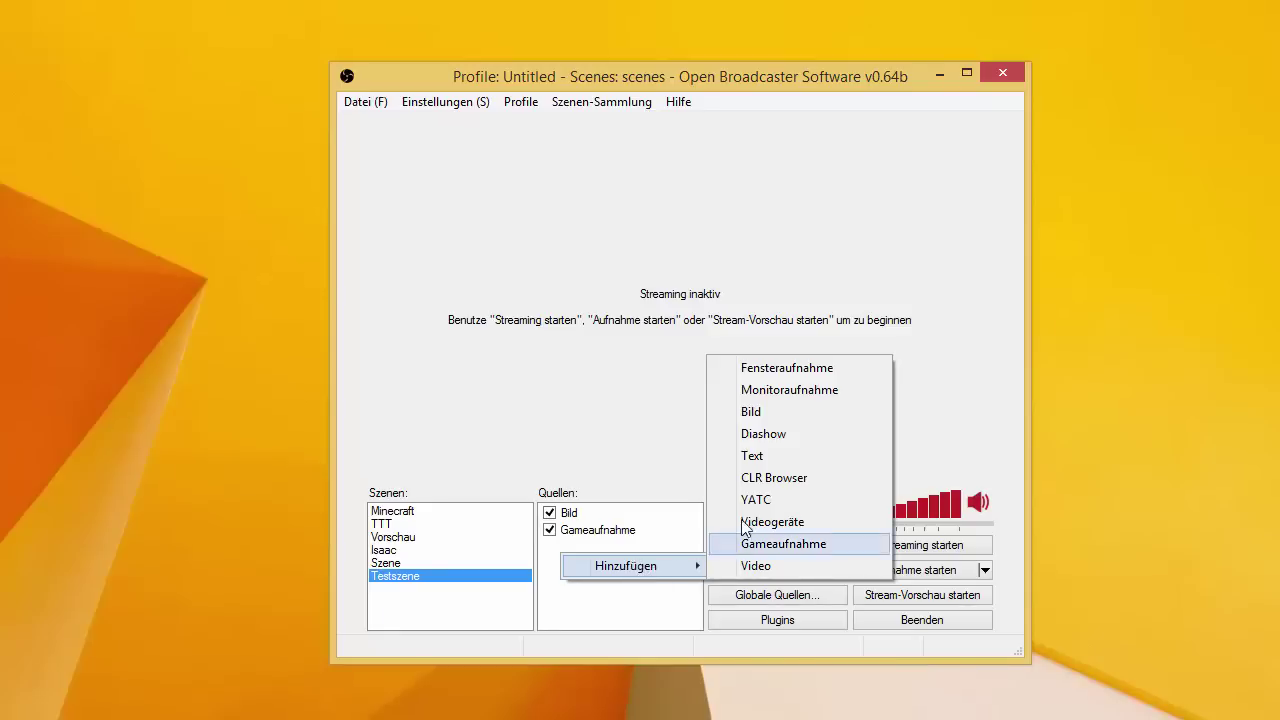
left_click(740, 478)
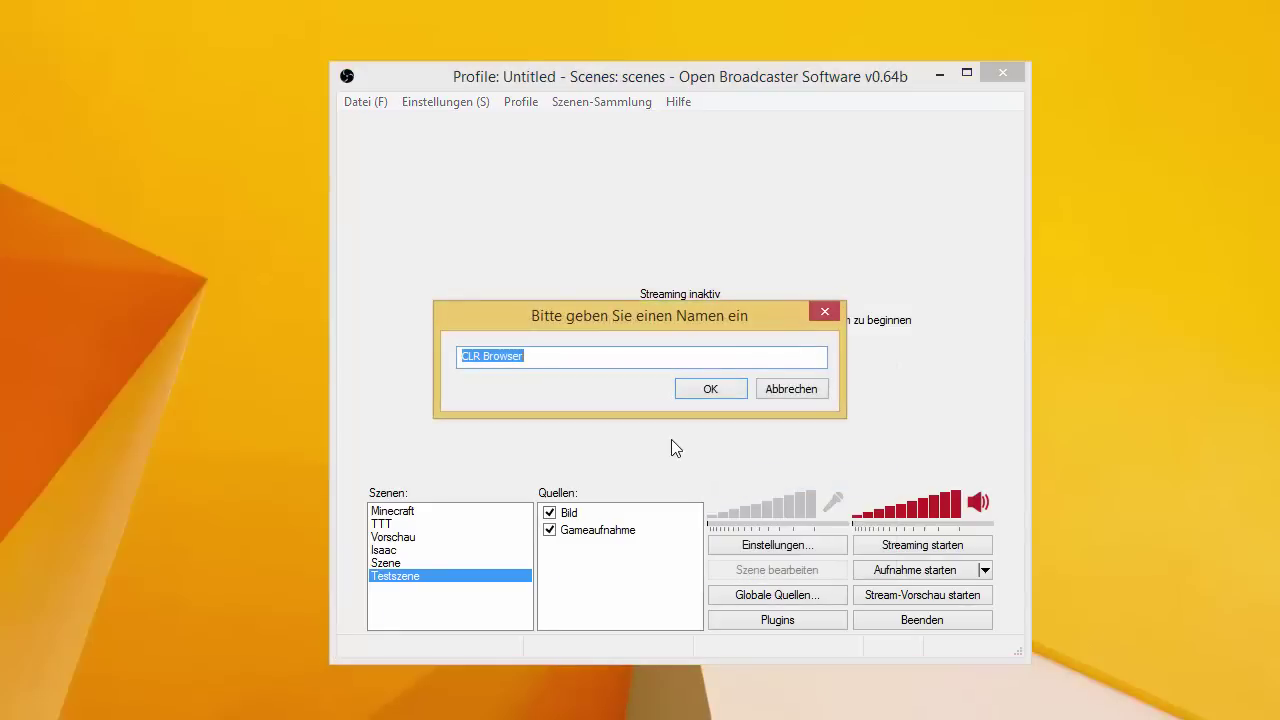
type("Follower Alert")
key("Return")
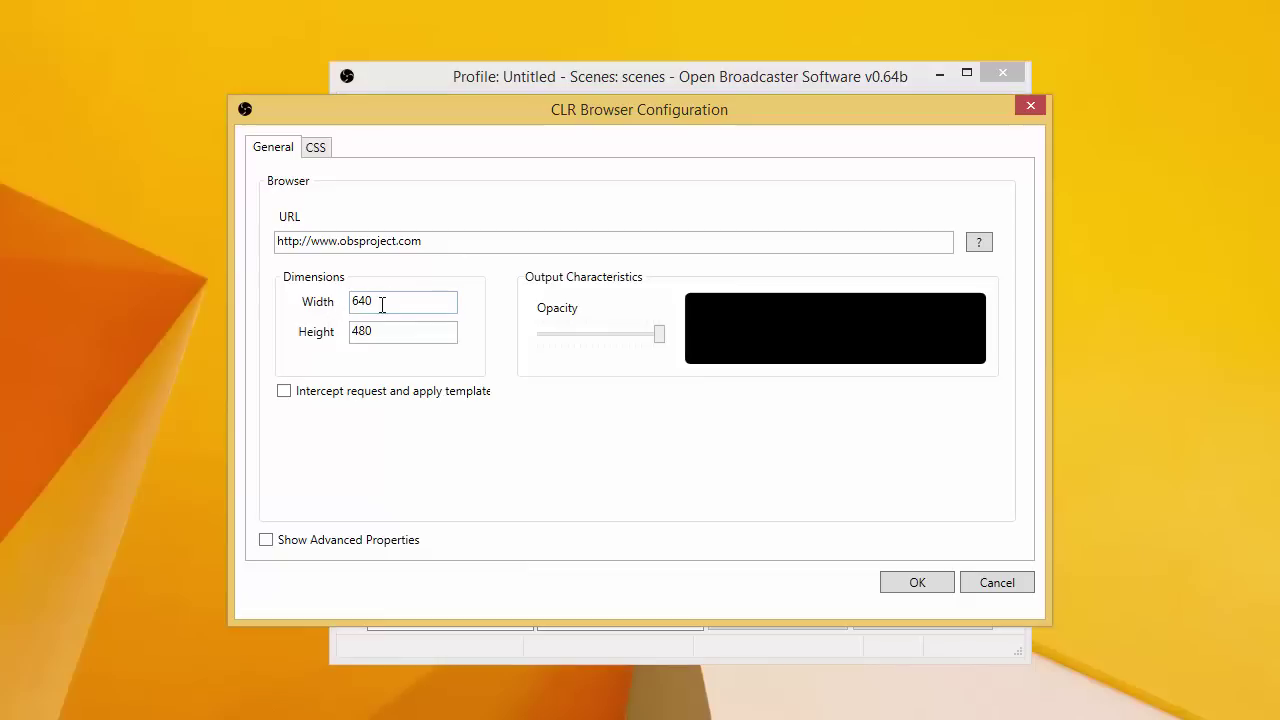
Lower the output opacity of the Follower Alert source to roughly 70 percent in its CLR Browser configuration
left_click_drag(381, 306, 248, 316)
left_click(393, 297)
left_click(616, 338)
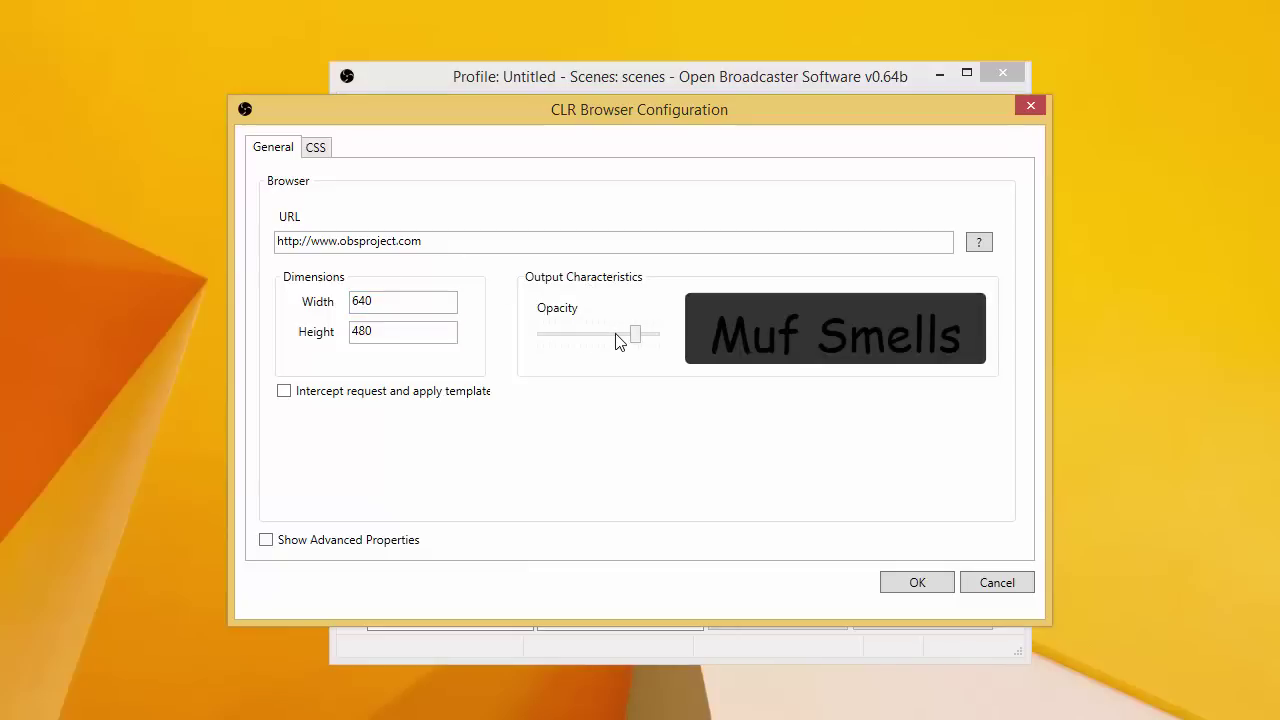
left_click_drag(634, 338, 625, 340)
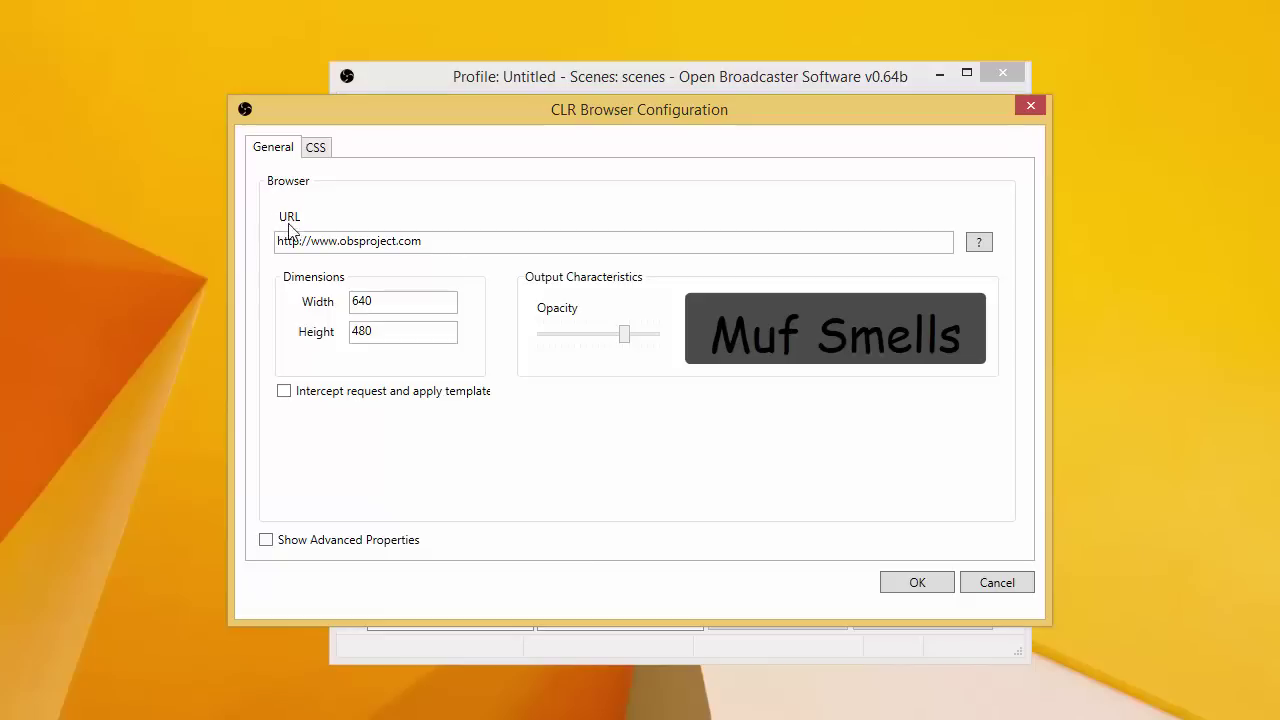
Clear the default URL of the Follower Alert source and accept the CLR Browser configuration
left_click_drag(422, 240, 139, 238)
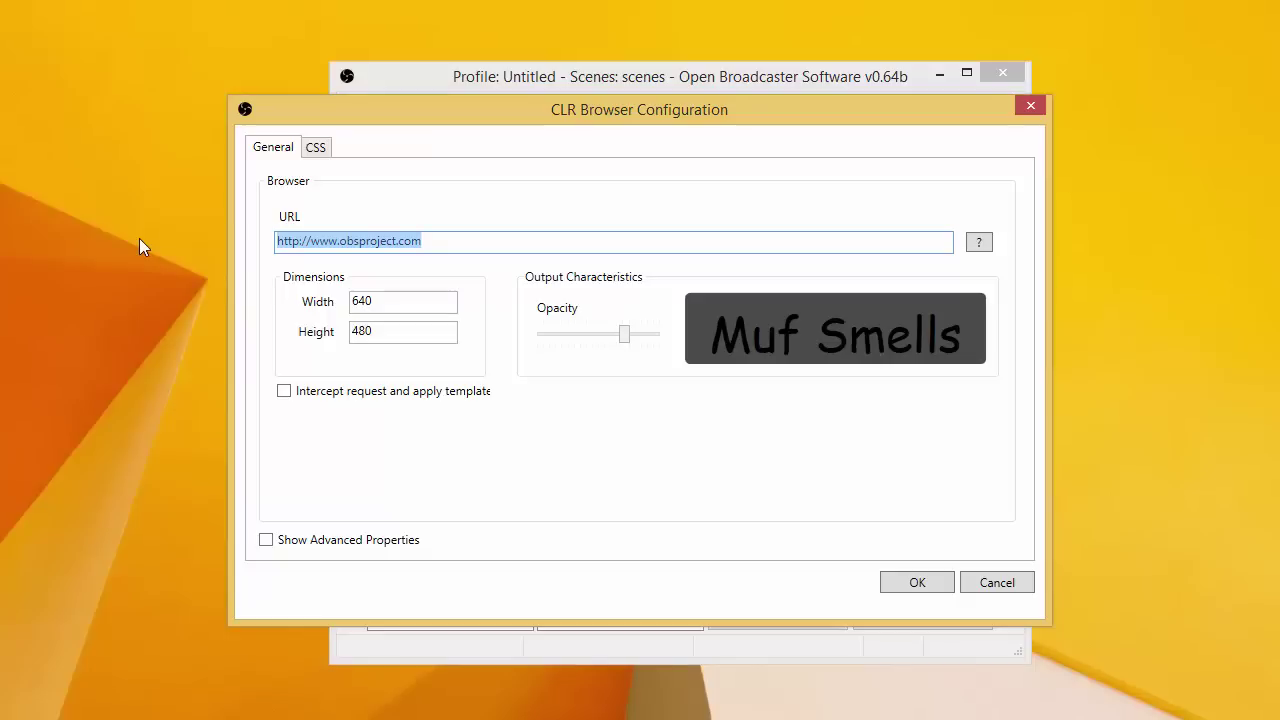
key("BackSpace")
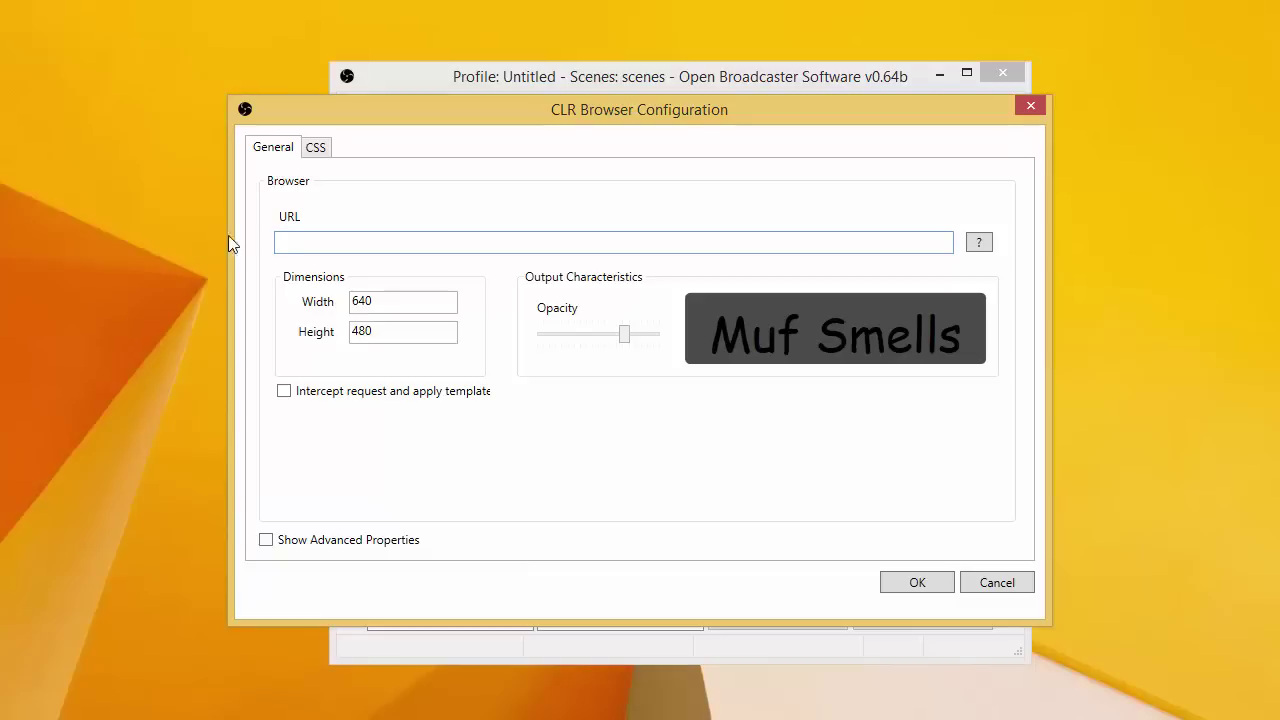
left_click(904, 584)
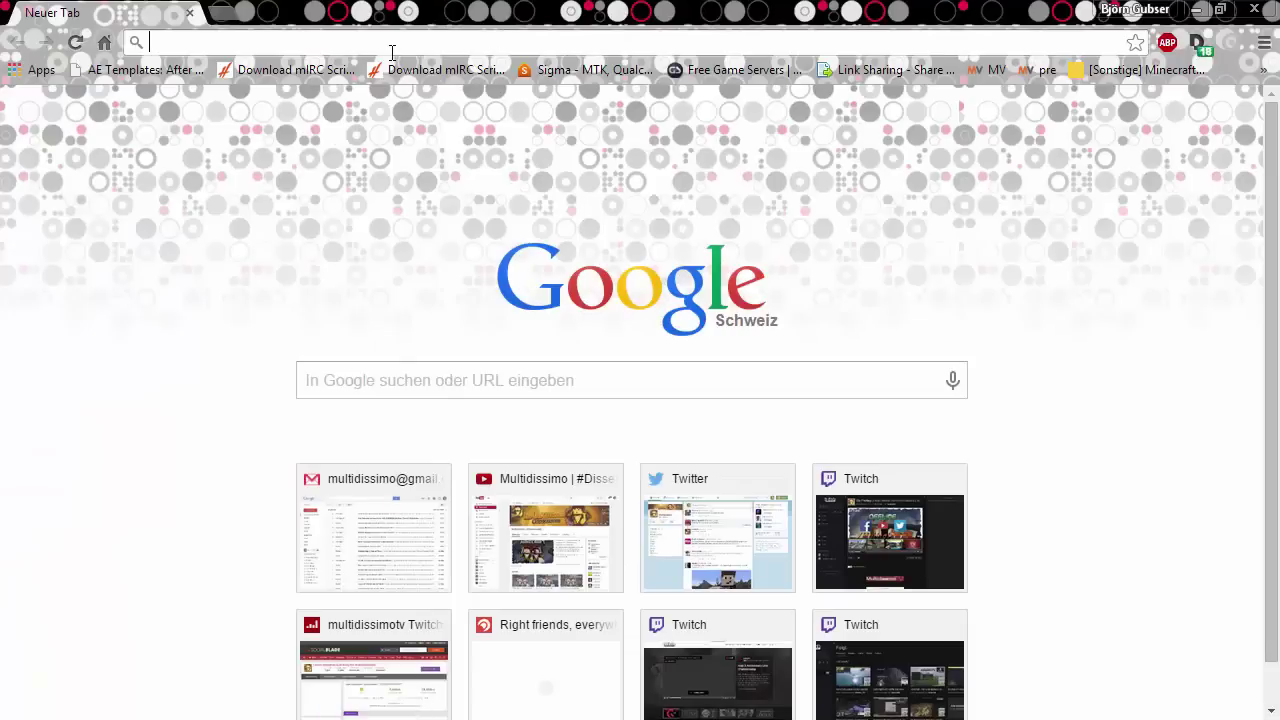
Switch to Chrome, open twitchalerts.com in the new tab, and reload the page until the site loads
type("twitchga")
key("BackSpace")
key("BackSpace")
type("a")
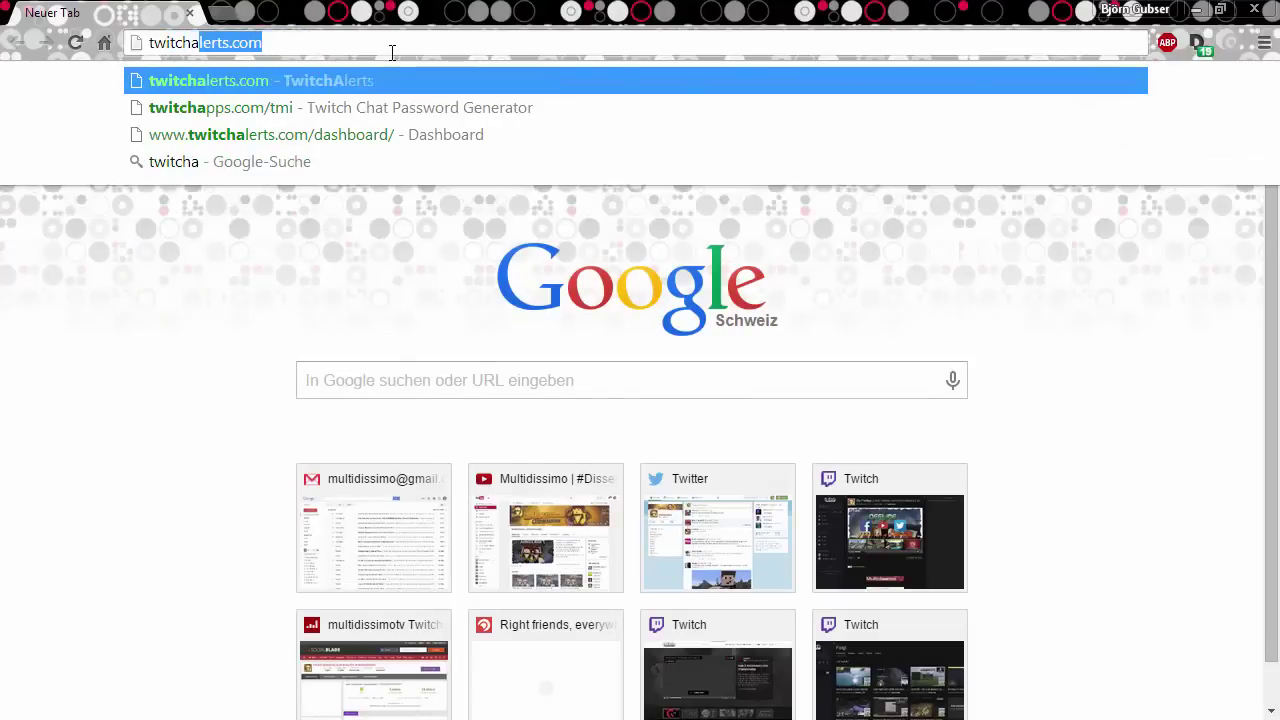
key("Return")
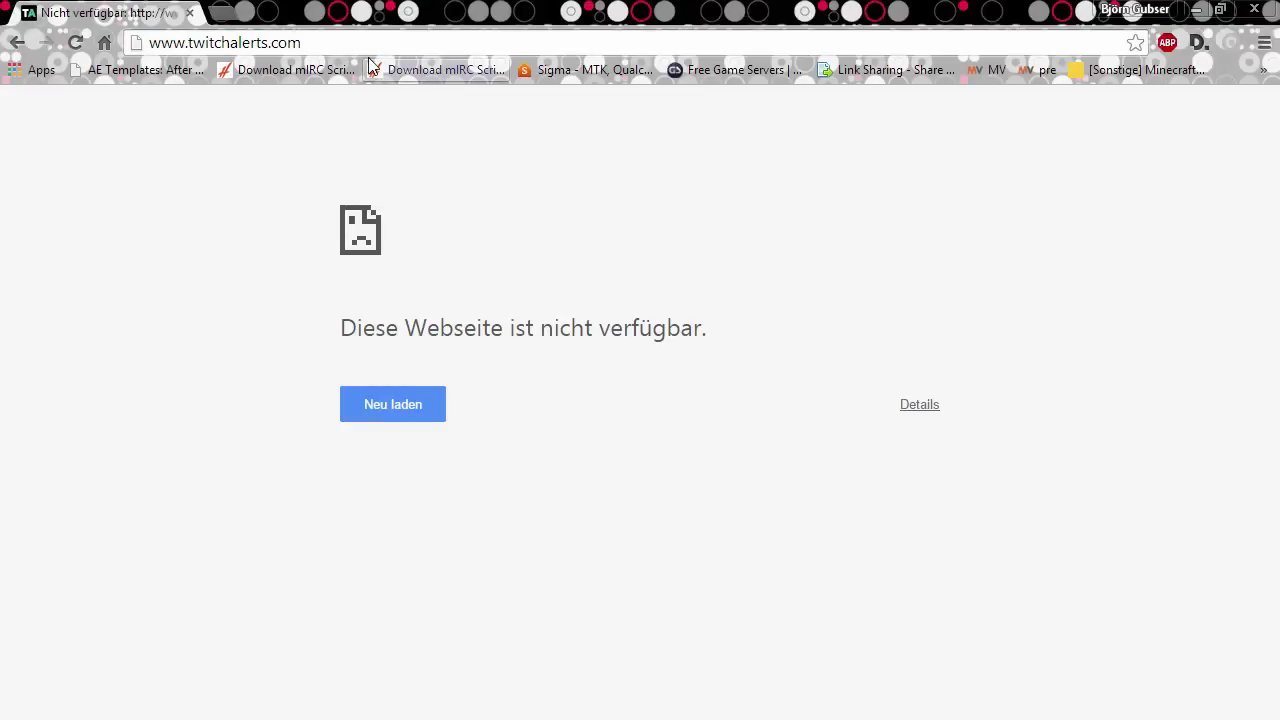
key("F5")
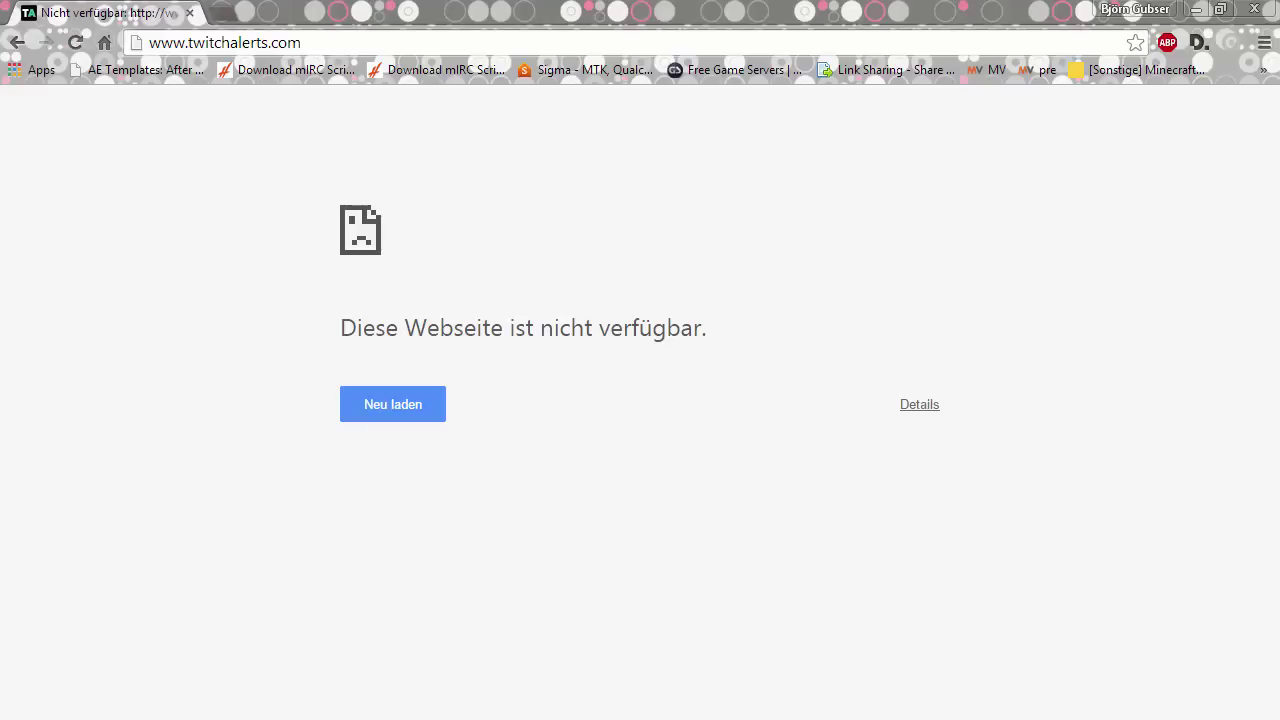
left_click(225, 269)
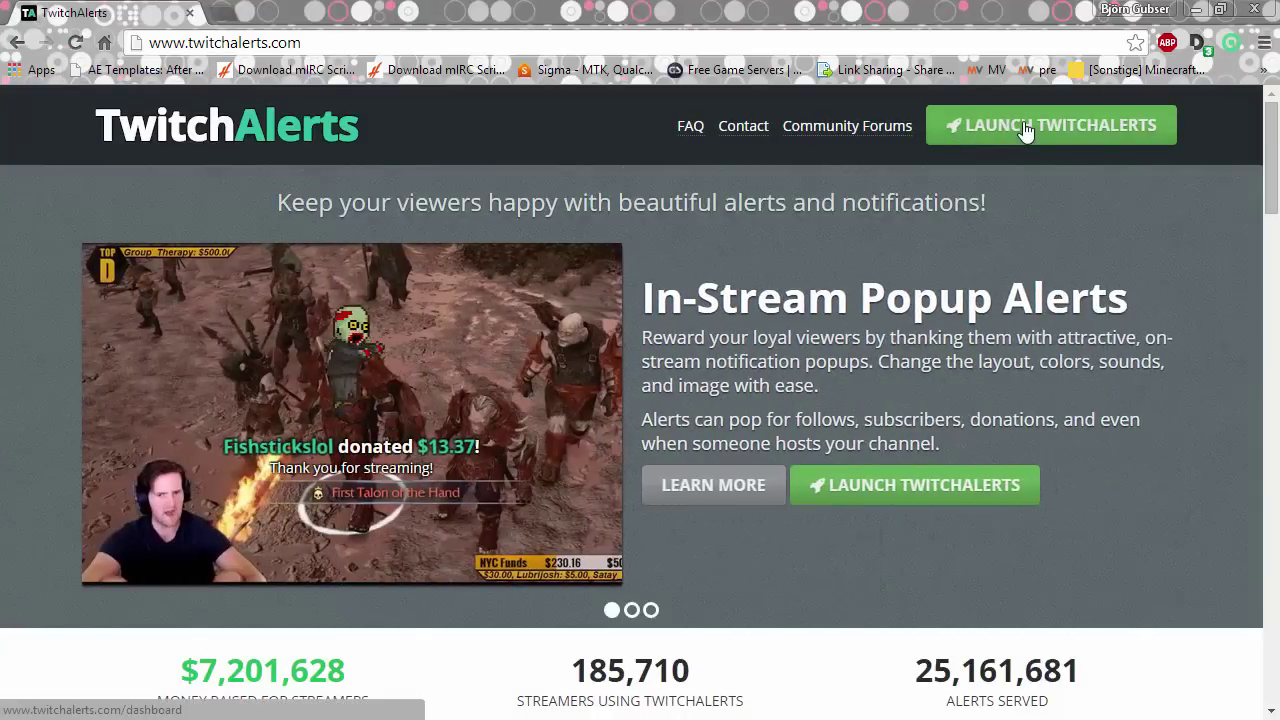
Launch the TwitchAlerts dashboard and open the Alert Box widget page at its alert previews and settings
left_click(1023, 124)
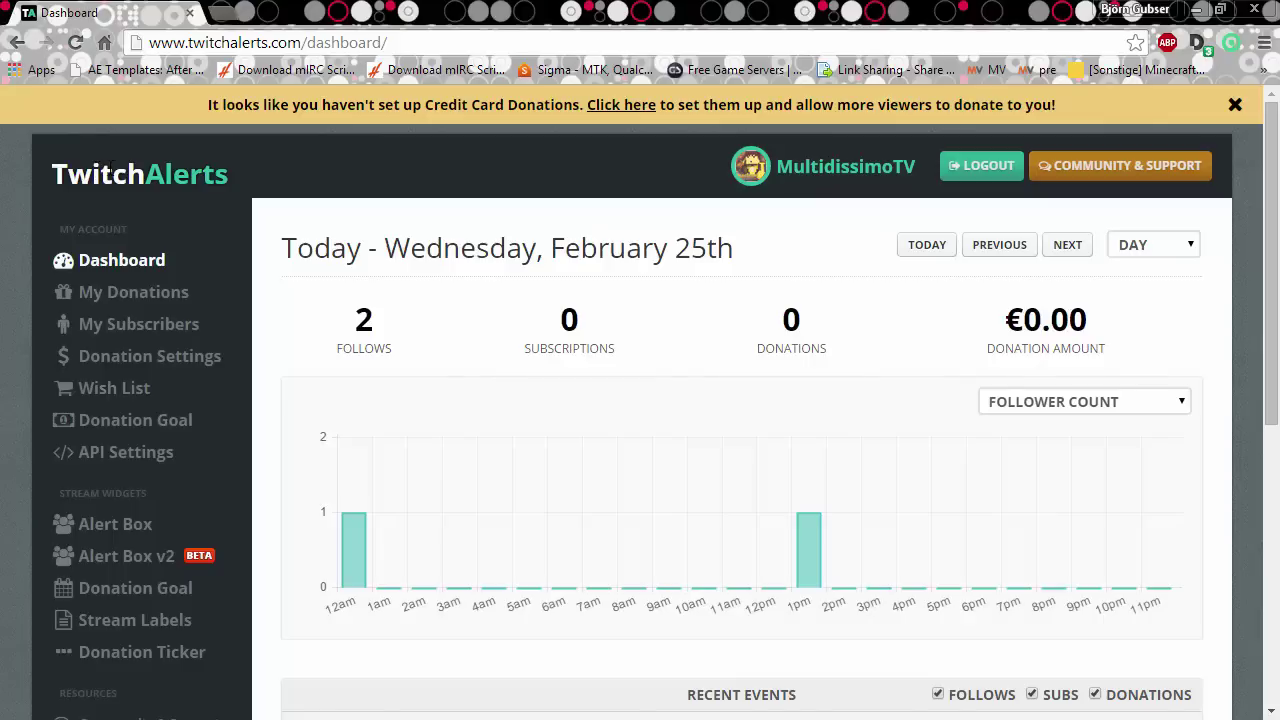
scroll(110, 170, "down", 1)
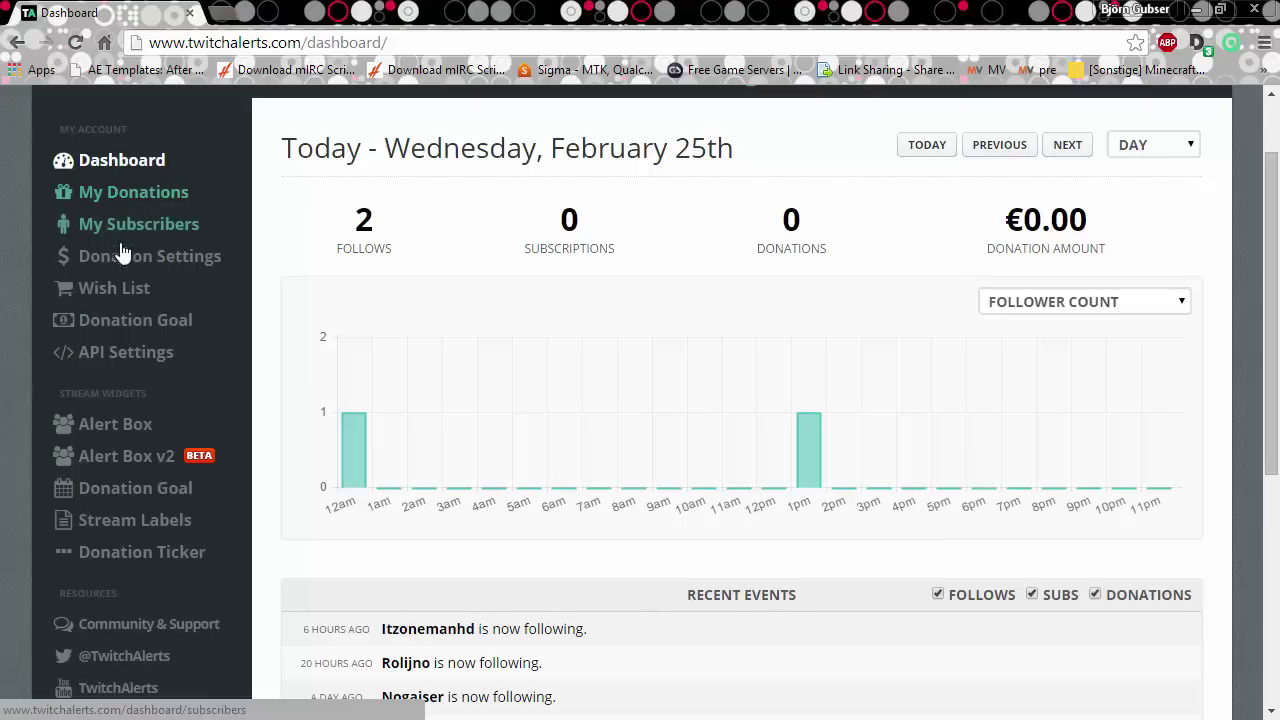
left_click(126, 436)
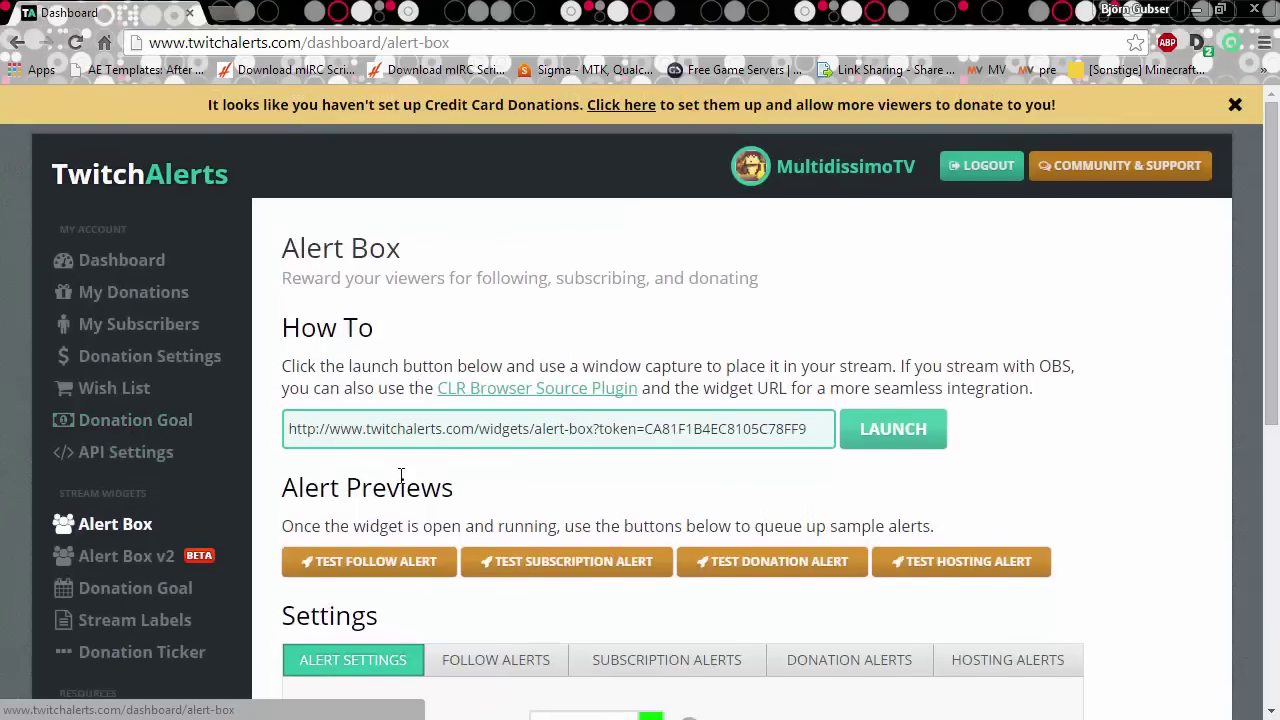
scroll(401, 475, "down", 1)
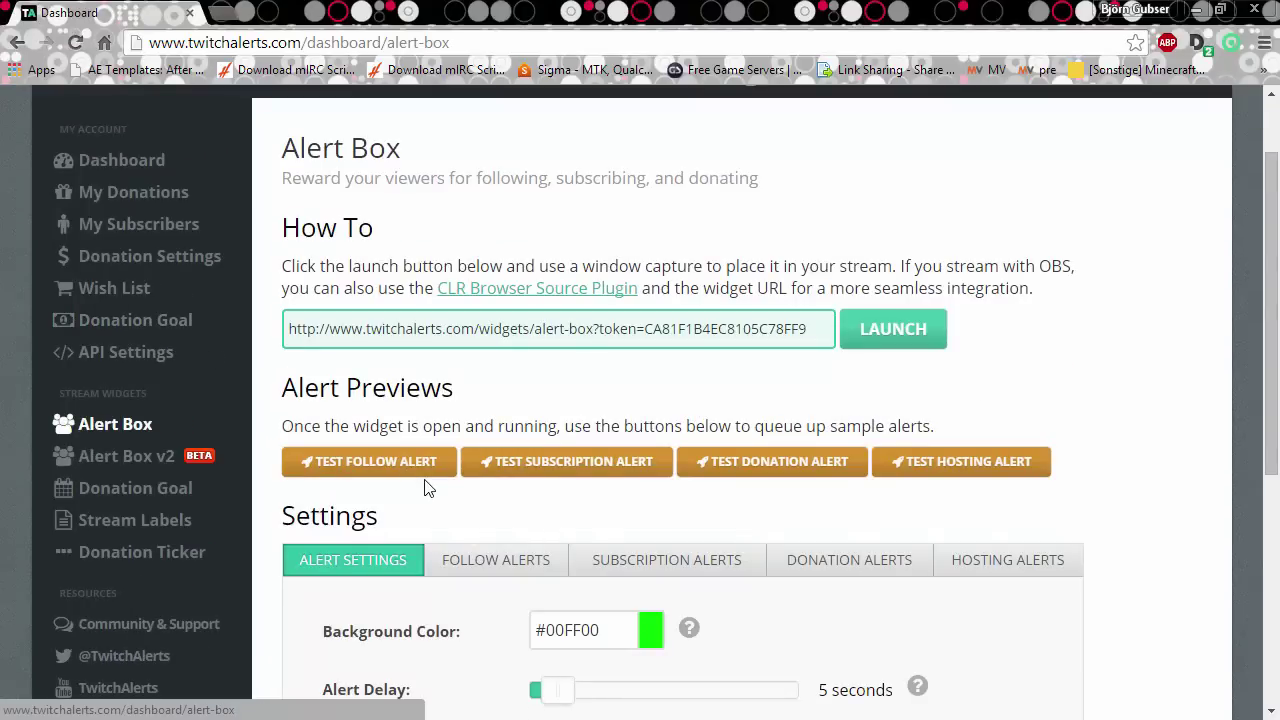